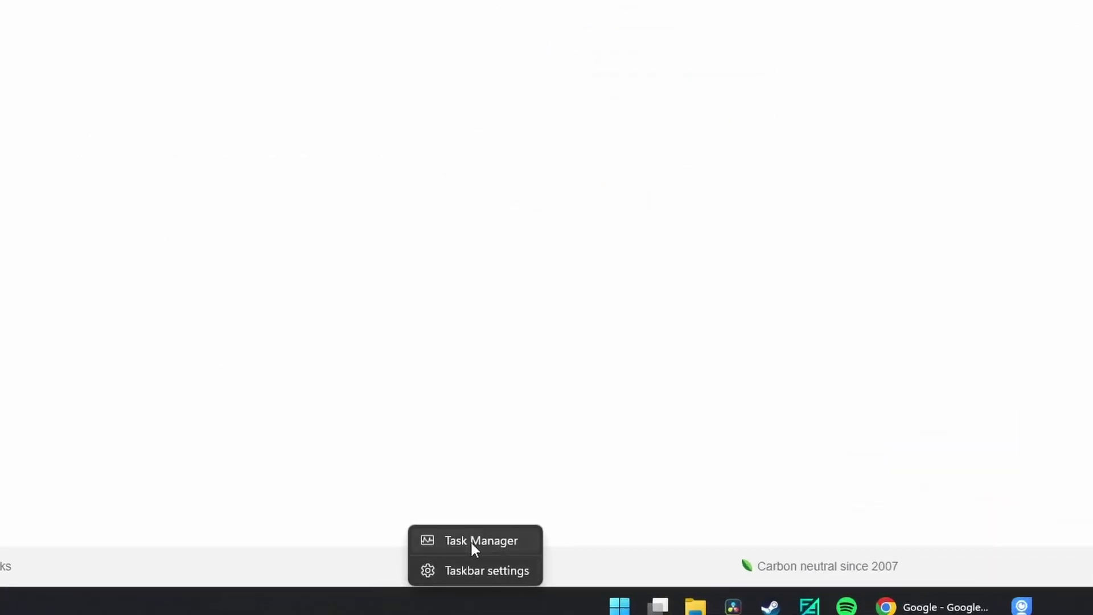
Open Task Manager's GPU 0 performance graphs to confirm the 16GB RTX 4080
{"action": "left_click", "coordinate": [470, 542]}
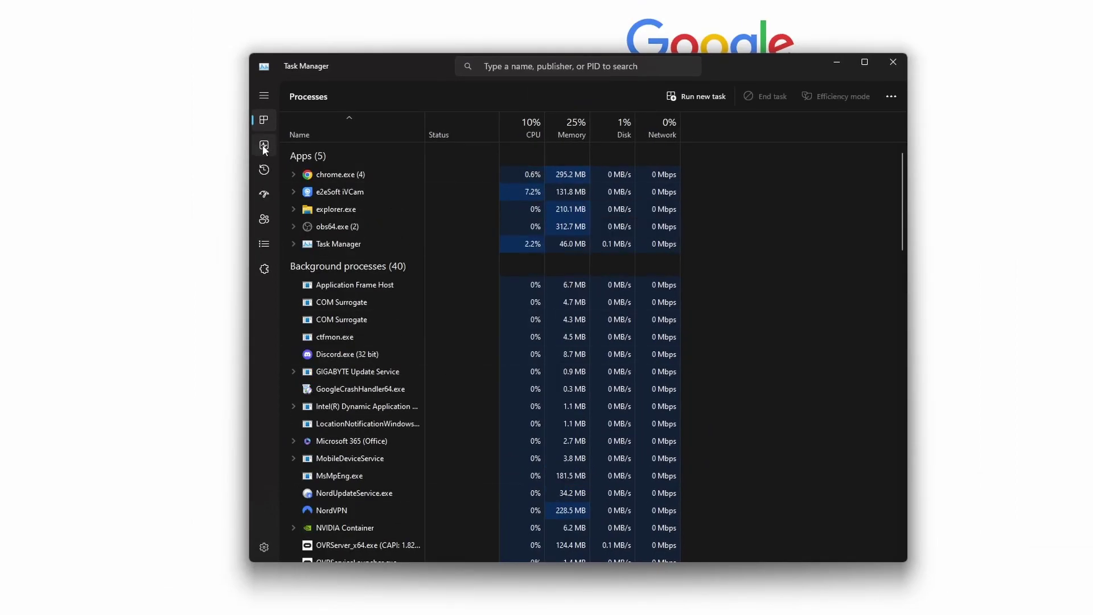
{"action": "left_click", "coordinate": [264, 146]}
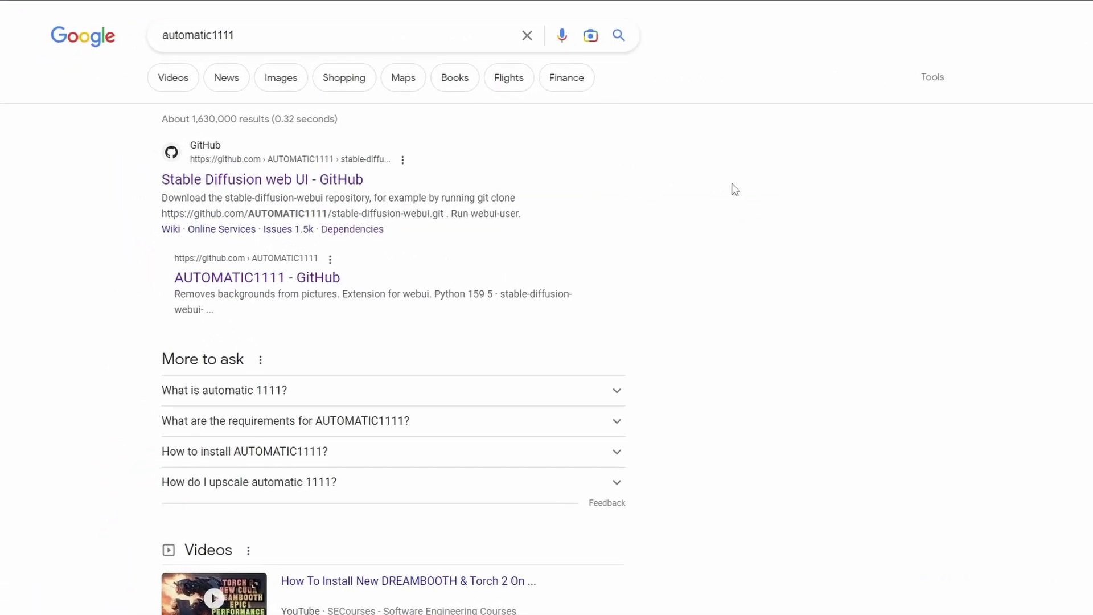
Open the AUTOMATIC1111 stable-diffusion-webui GitHub repo and scroll to 'Automatic Installation on Windows'
{"action": "double_click", "coordinate": [257, 39]}
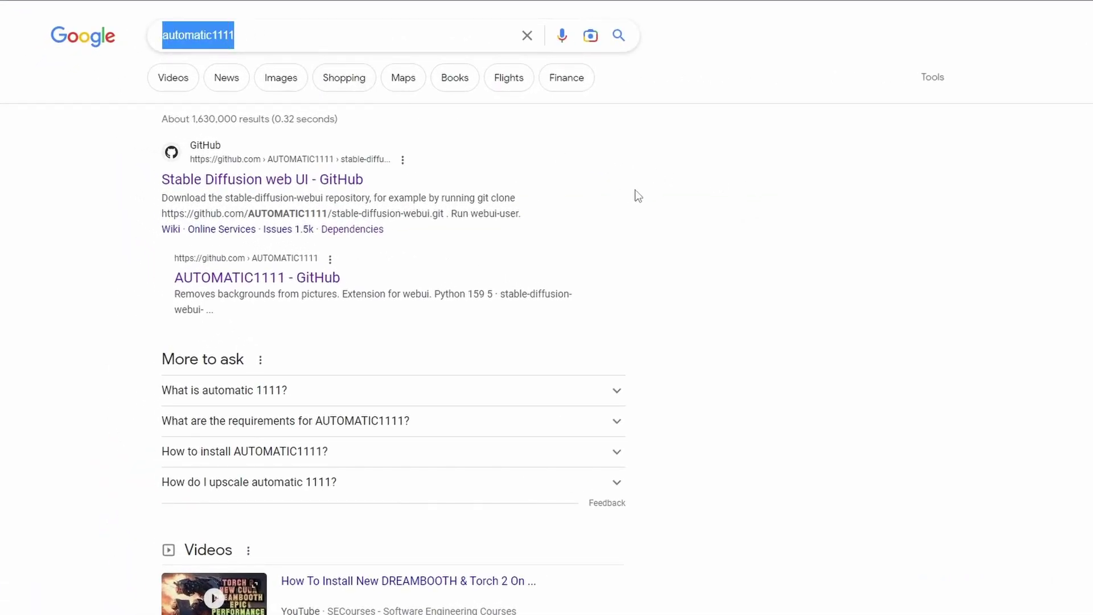
{"action": "left_click", "coordinate": [728, 219]}
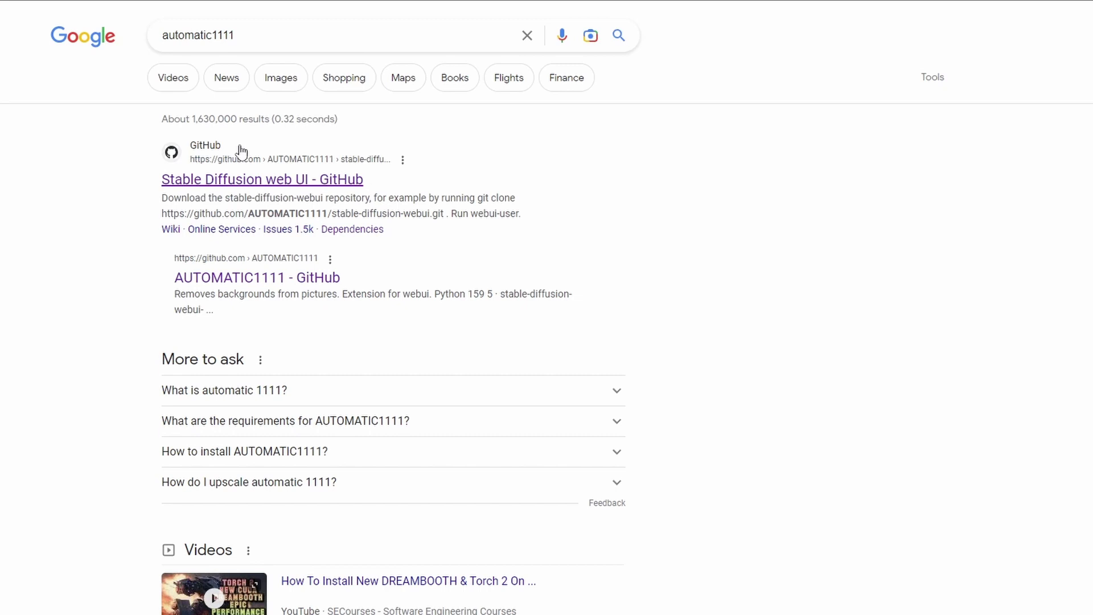
{"action": "left_click", "coordinate": [213, 181]}
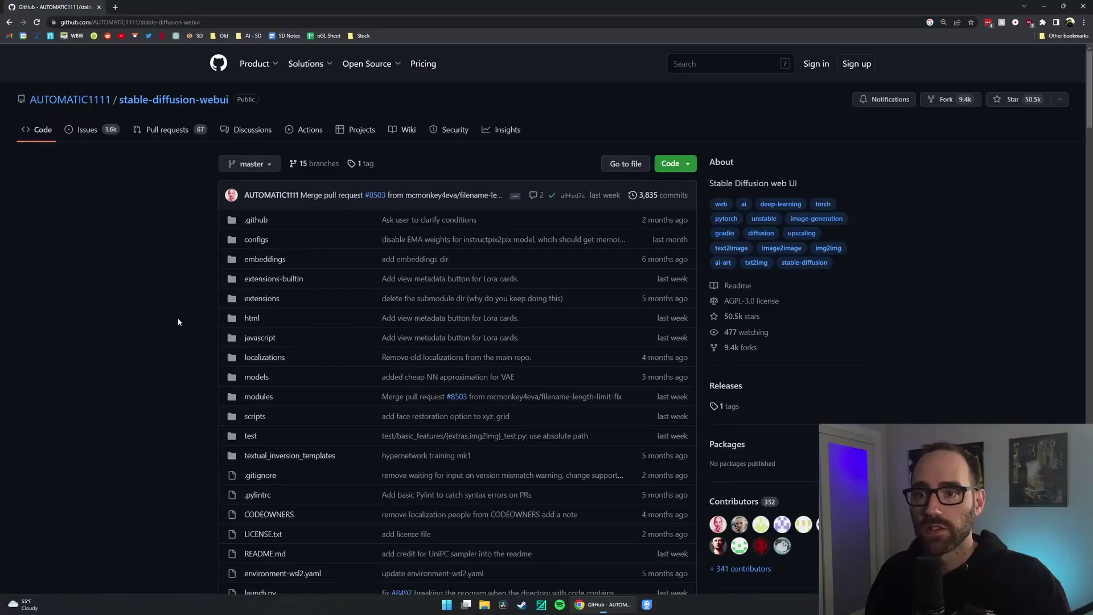
{"action": "scroll", "coordinate": [178, 322], "scroll_direction": "down", "scroll_amount": 20}
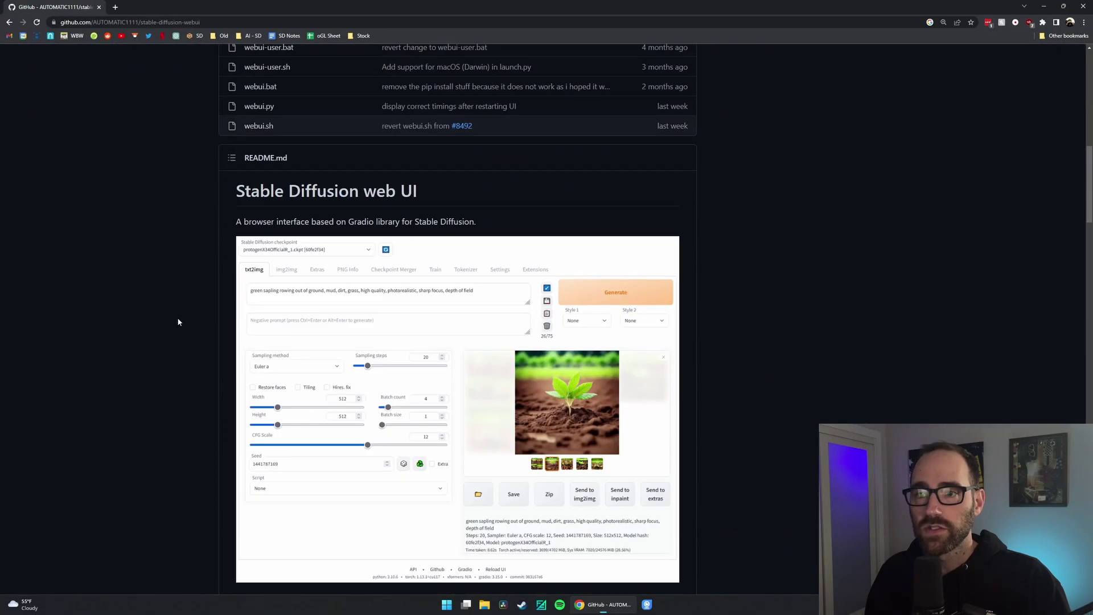
{"action": "scroll", "coordinate": [177, 323], "scroll_direction": "down", "scroll_amount": 12}
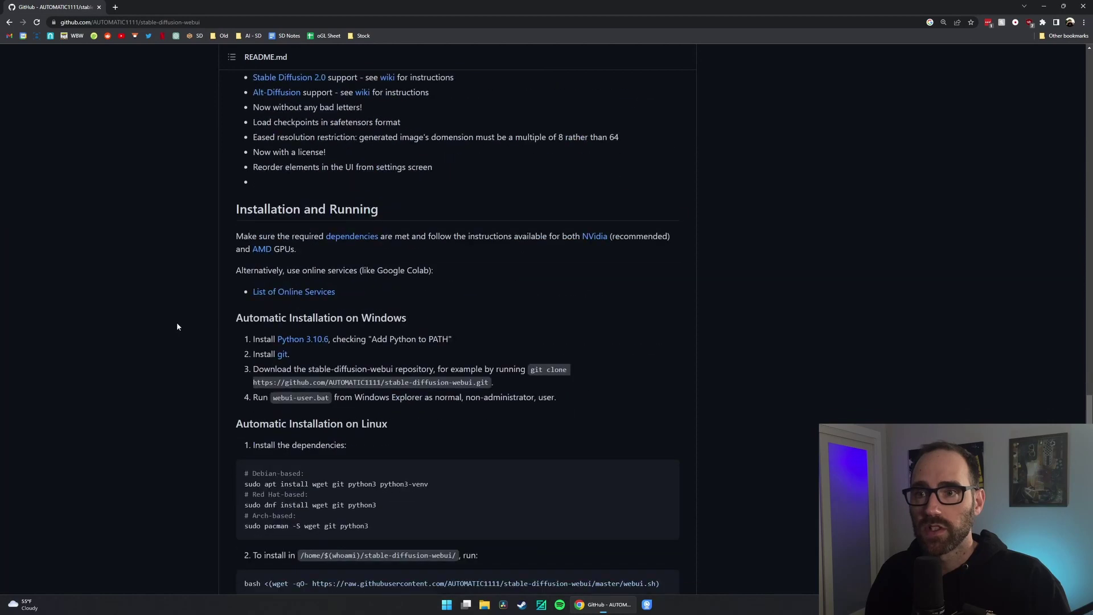
{"action": "scroll", "coordinate": [263, 215], "scroll_direction": "down", "scroll_amount": 3}
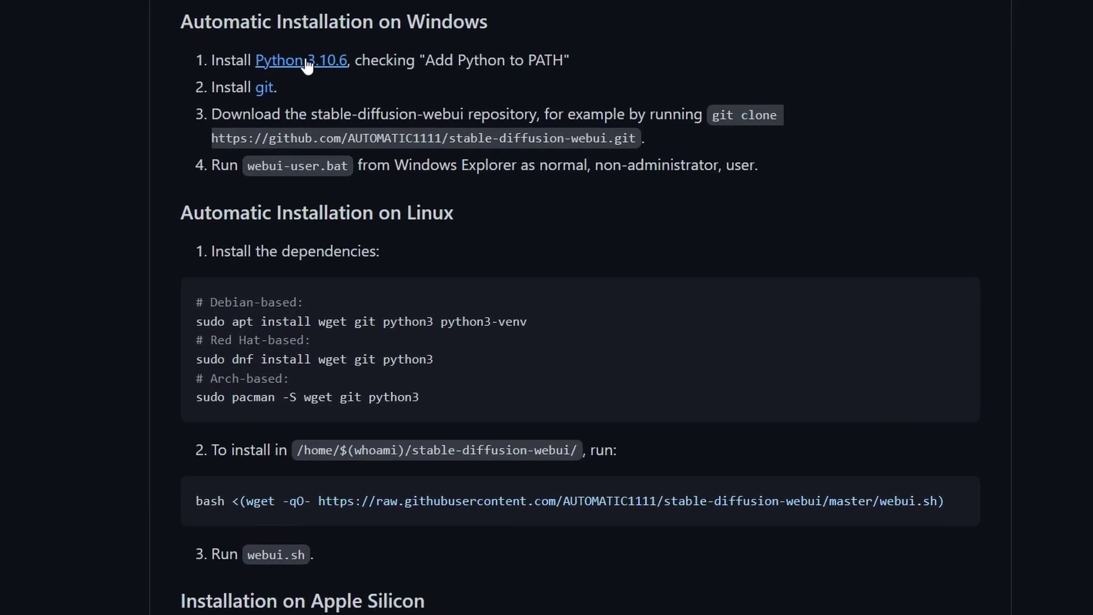
Download and install Python 3.10.6 (64-bit) with 'Add Python 3.10 to PATH' ticked
{"action": "left_click", "coordinate": [303, 63]}
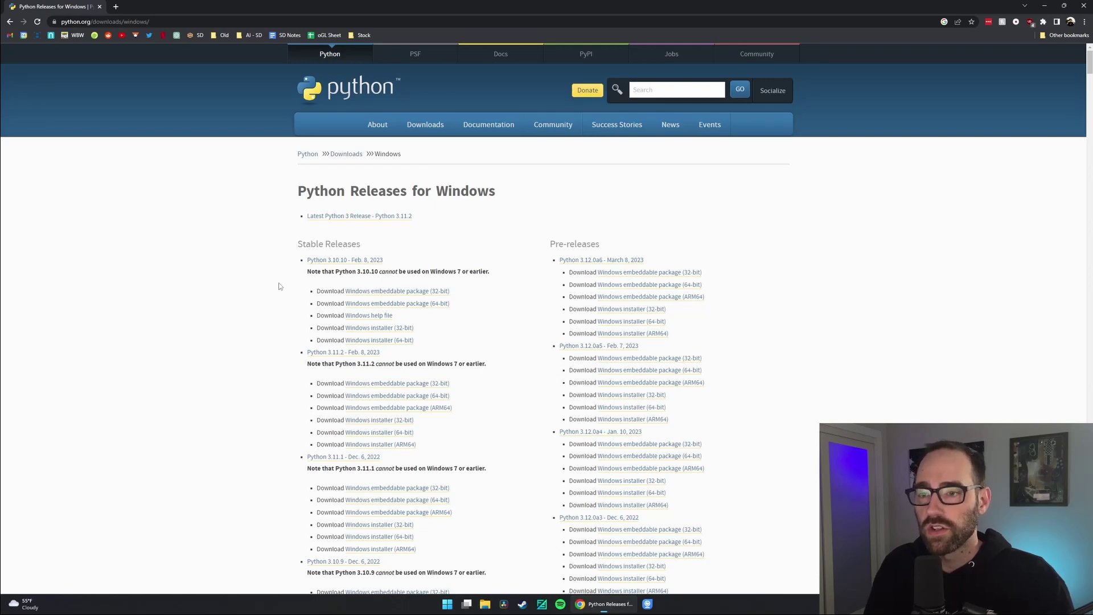
{"action": "key", "text": "ctrl+f"}
{"action": "type", "text": "3"}
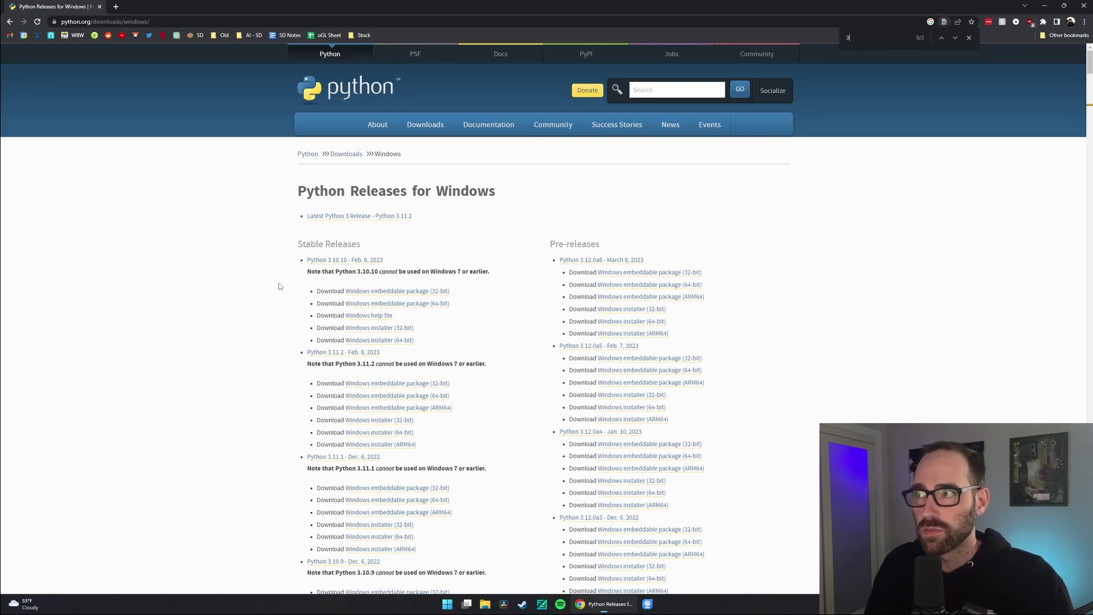
{"action": "type", "text": ".10.6"}
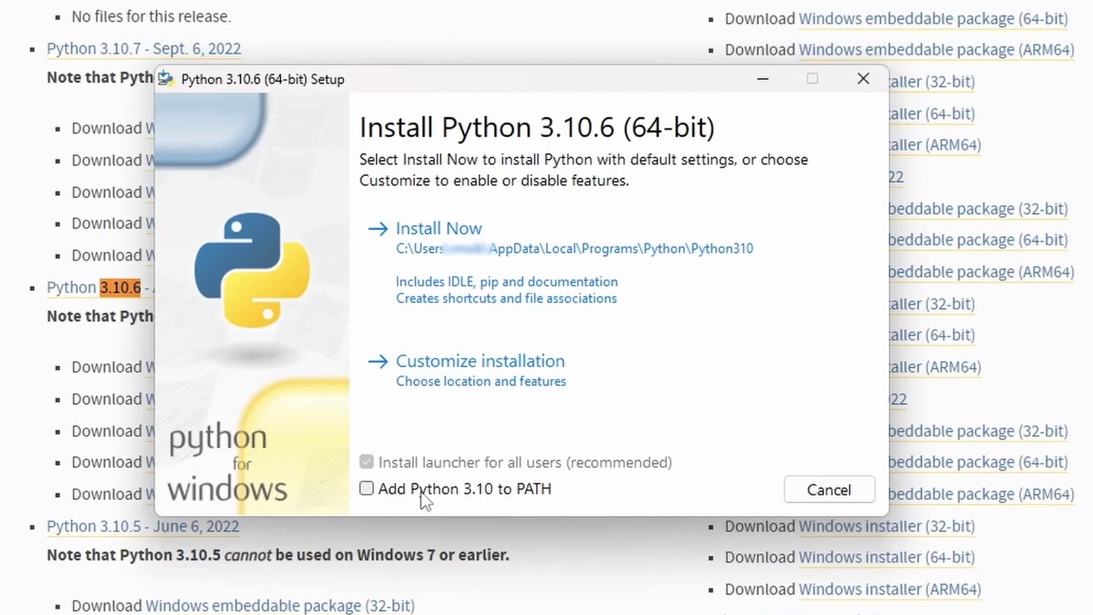
{"action": "left_click", "coordinate": [367, 489]}
{"action": "left_click", "coordinate": [467, 266]}
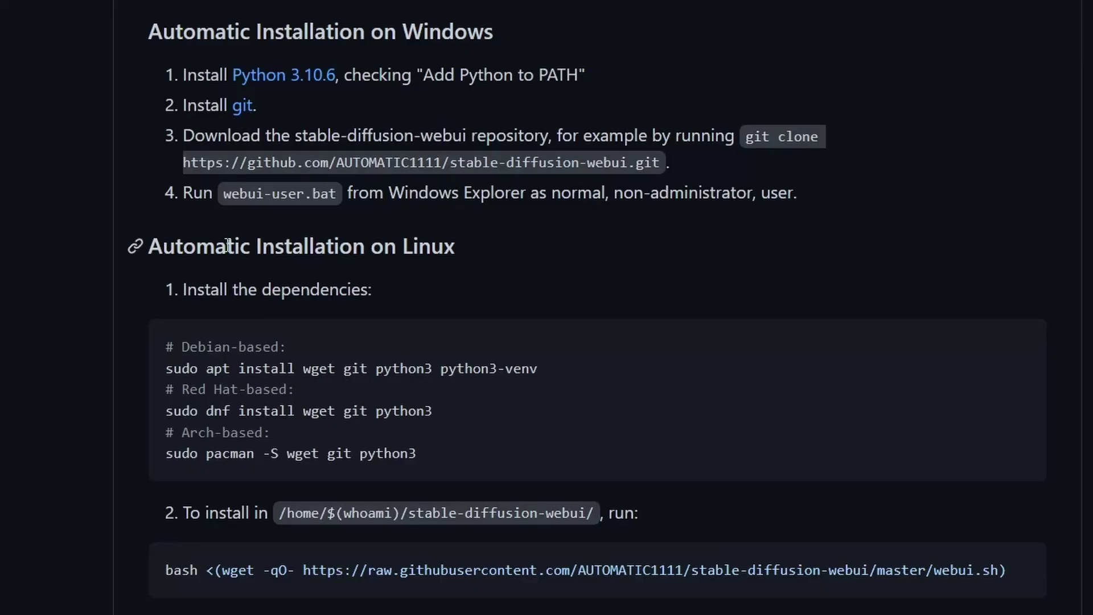
Download the 64-bit Git for Windows Setup installer
{"action": "left_click", "coordinate": [244, 113]}
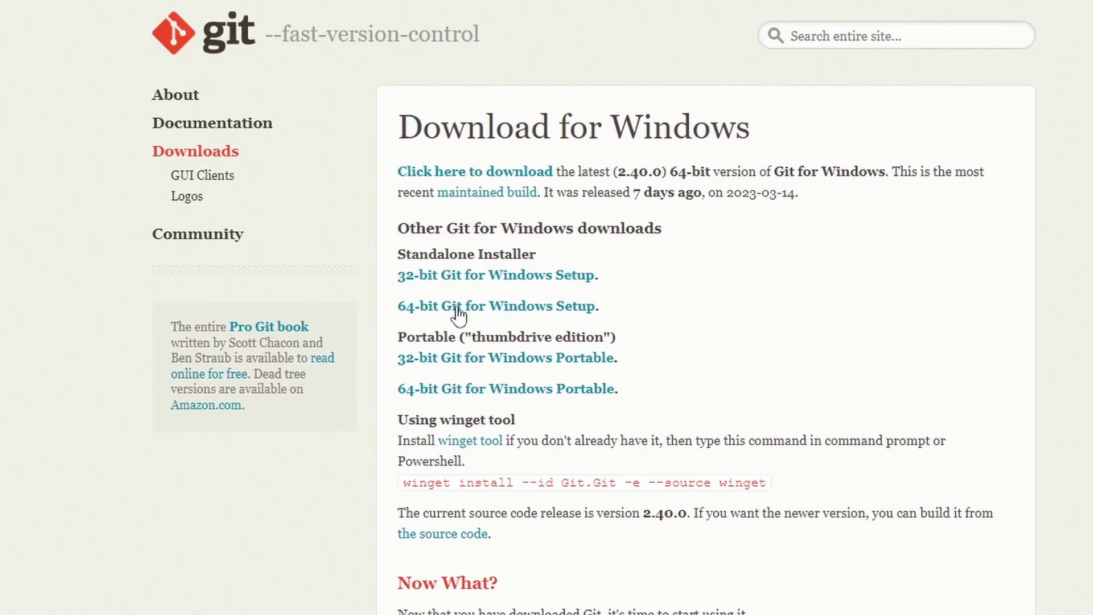
{"action": "left_click", "coordinate": [459, 310]}
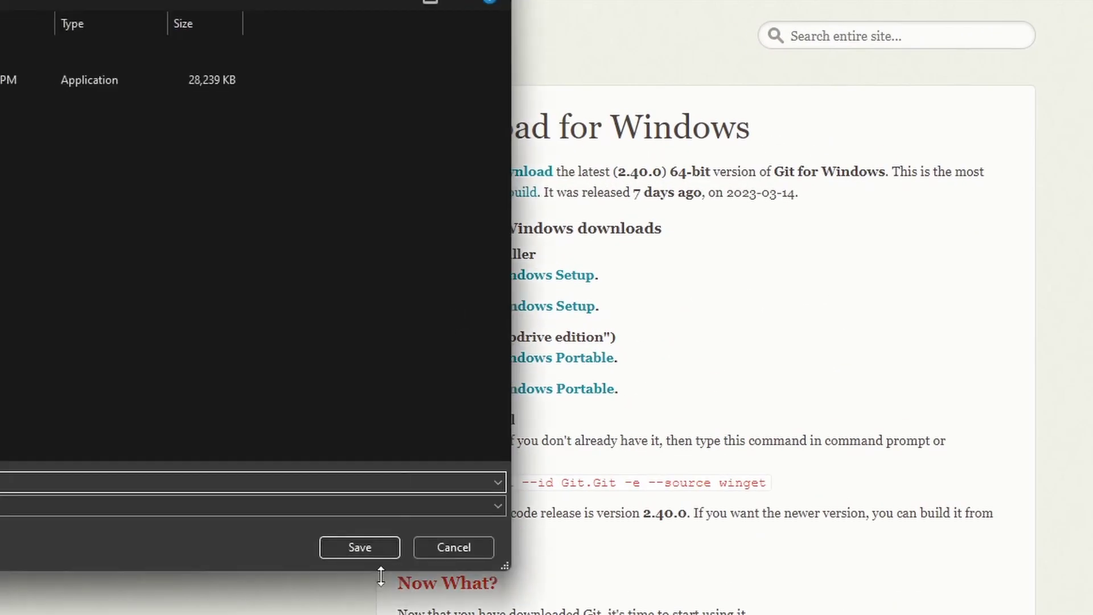
{"action": "left_click", "coordinate": [358, 546]}
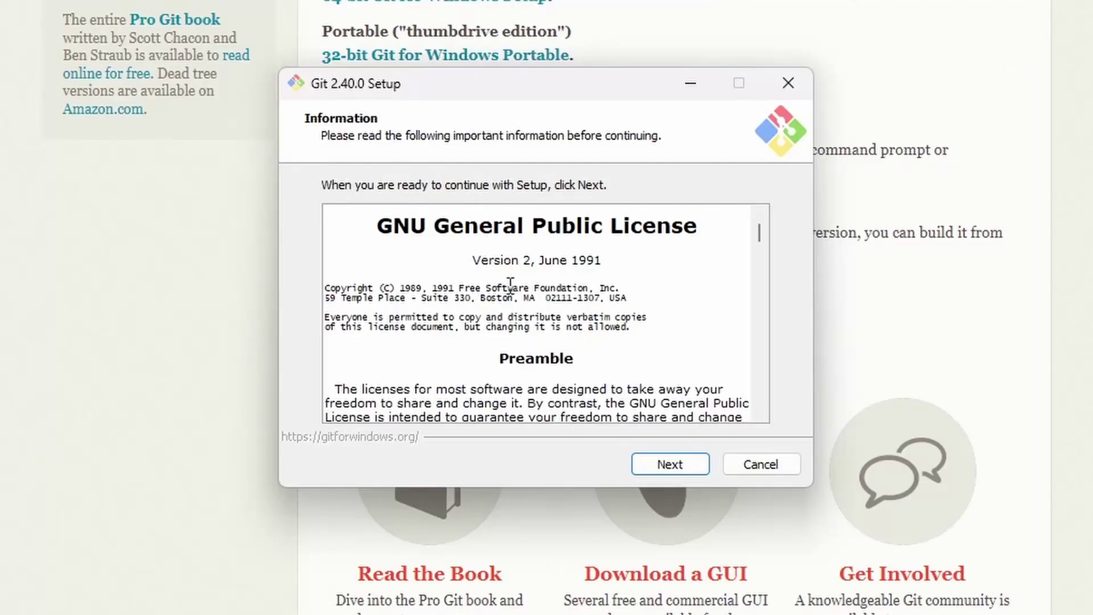
Install Git 2.40.0 with default options, skipping the release notes
{"action": "left_click", "coordinate": [668, 470]}
{"action": "left_click", "coordinate": [667, 470]}
{"action": "left_click", "coordinate": [628, 387]}
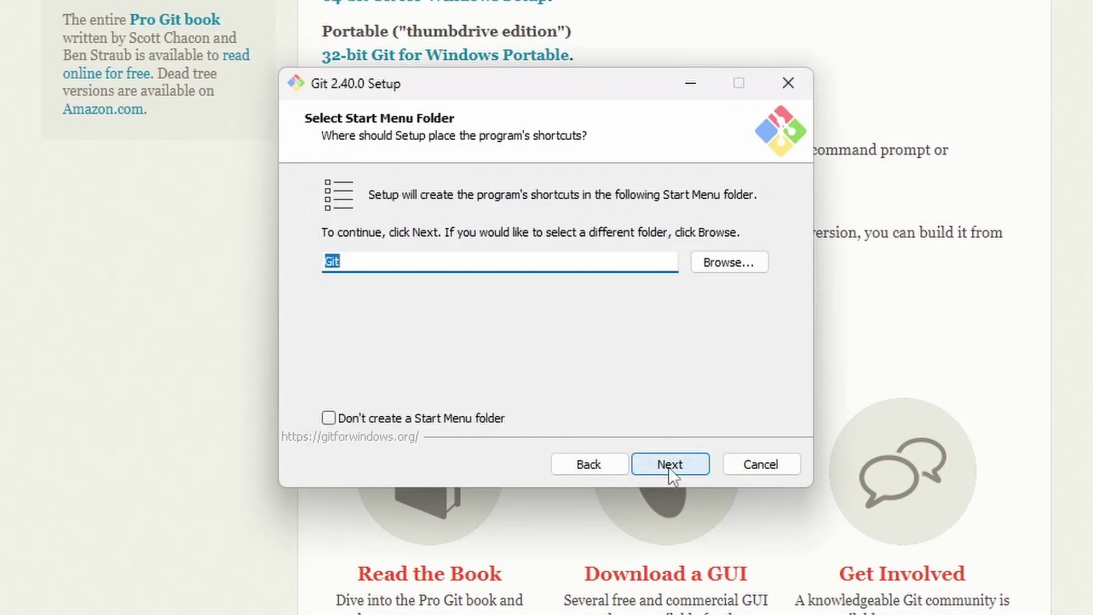
{"action": "left_click", "coordinate": [668, 464]}
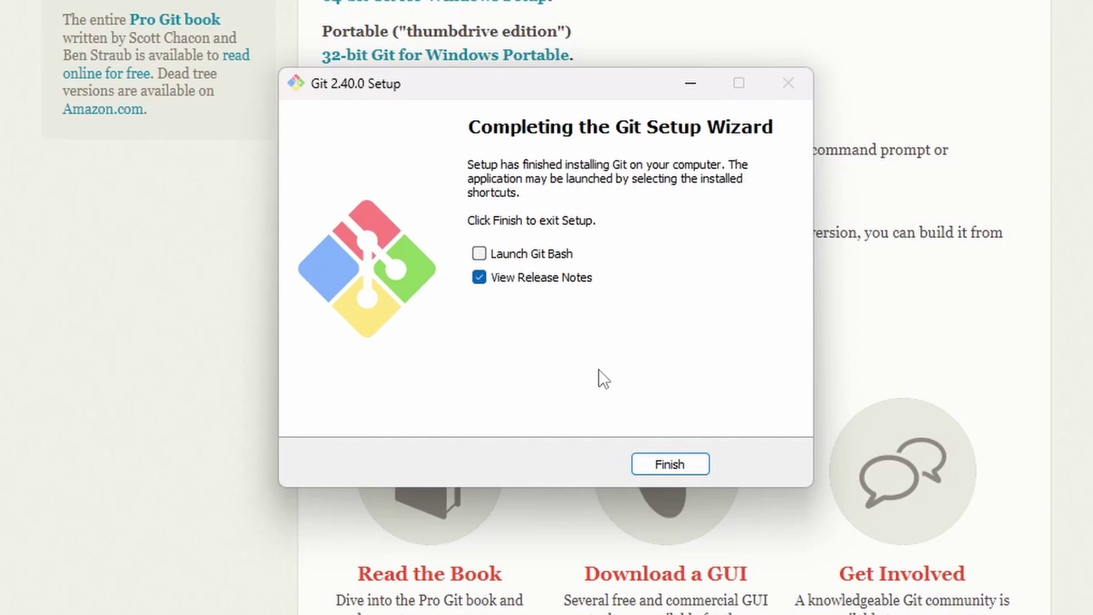
{"action": "left_click", "coordinate": [500, 279]}
{"action": "left_click", "coordinate": [670, 465]}
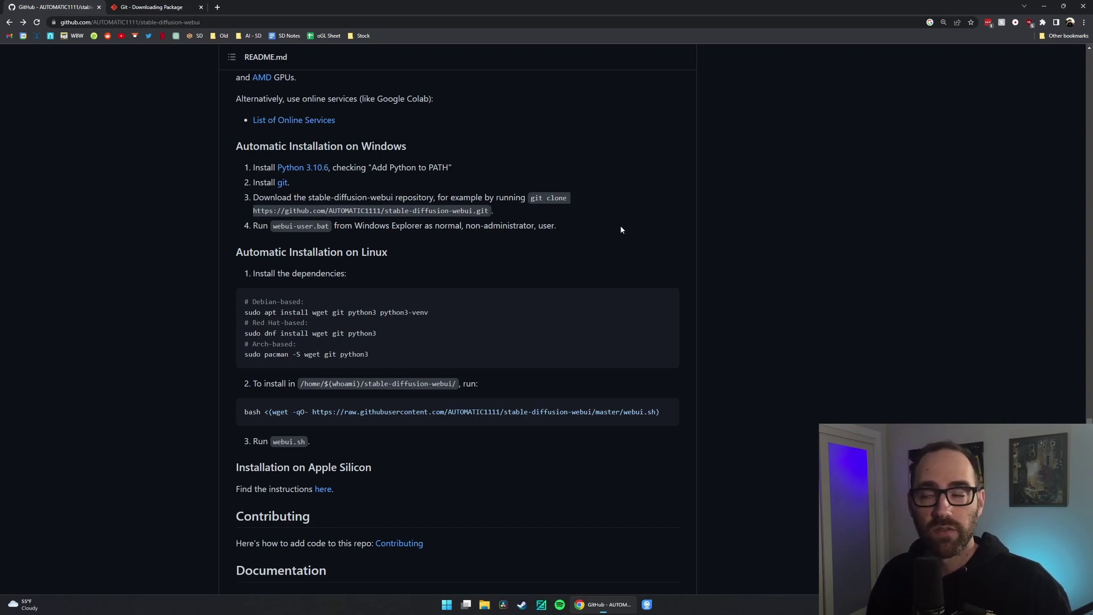
Create a new folder named SD on the D: drive
{"action": "key", "text": "super+e"}
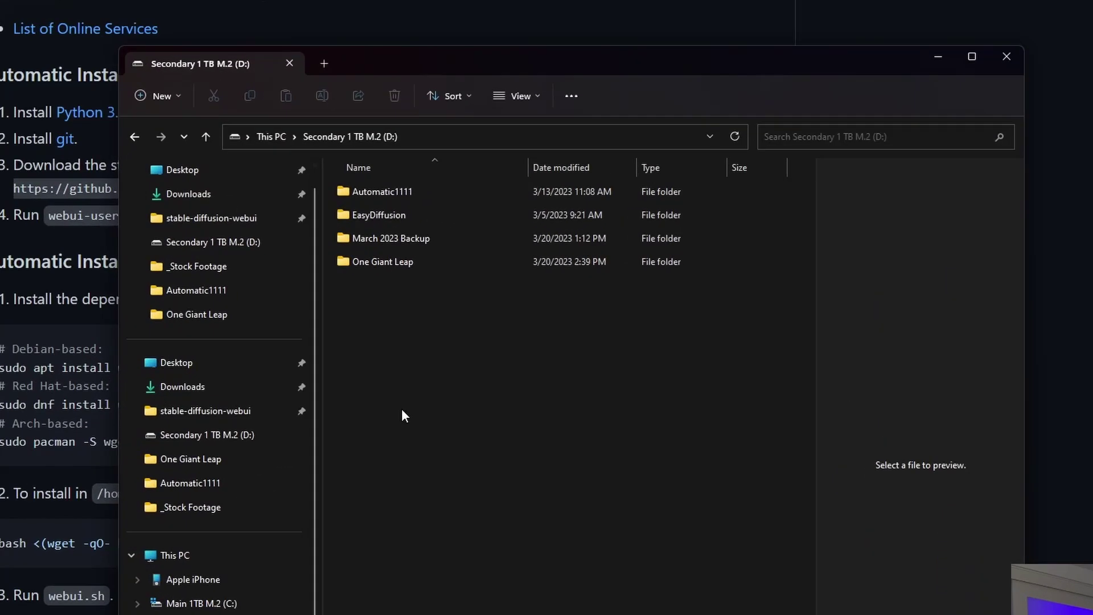
{"action": "right_click", "coordinate": [327, 409]}
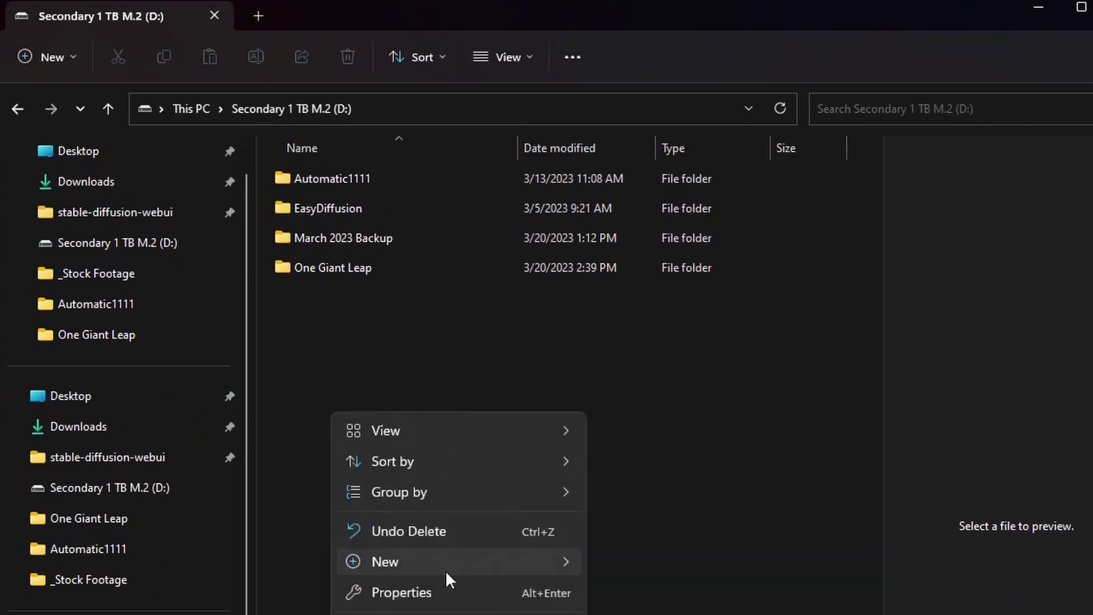
{"action": "mouse_move", "coordinate": [530, 561]}
{"action": "left_click", "coordinate": [669, 567]}
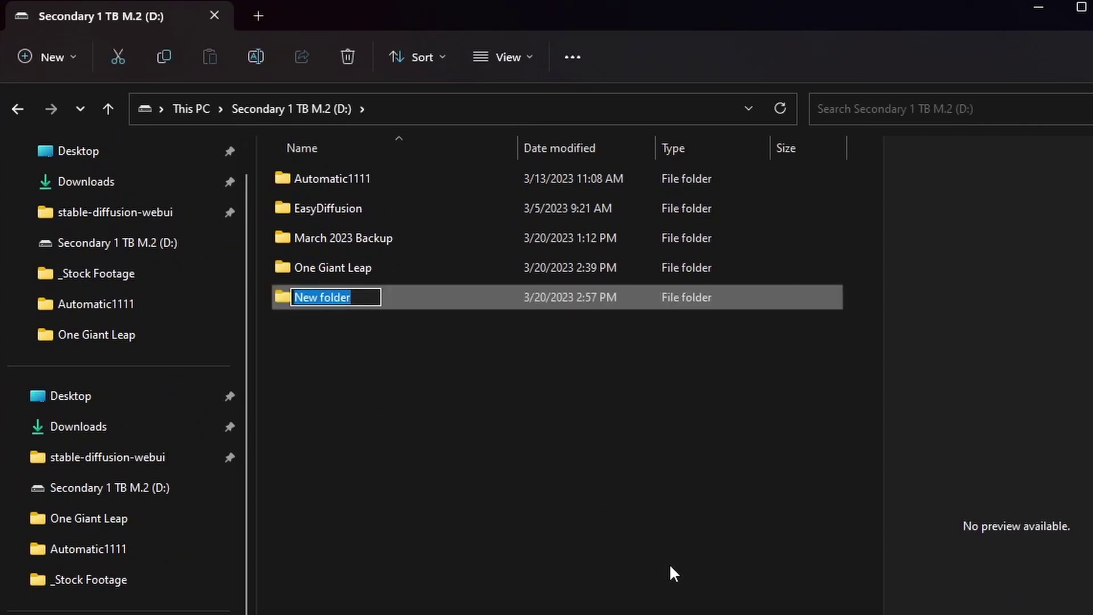
{"action": "type", "text": "SD"}
{"action": "key", "text": "Return"}
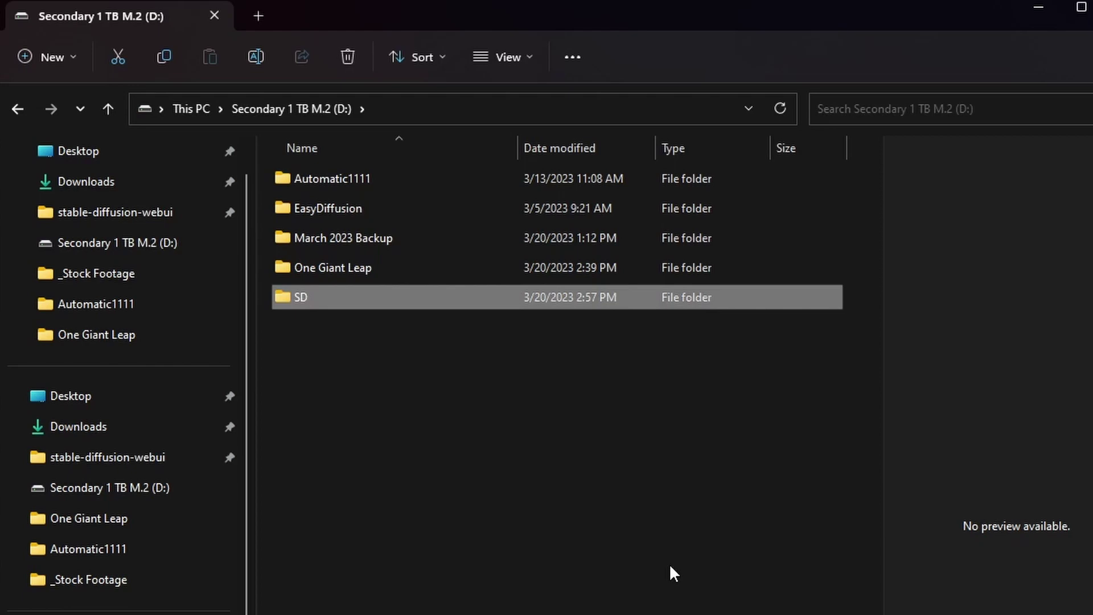
Open a Command Prompt at D:\SD via cmd in the address bar
{"action": "key", "text": "Return"}
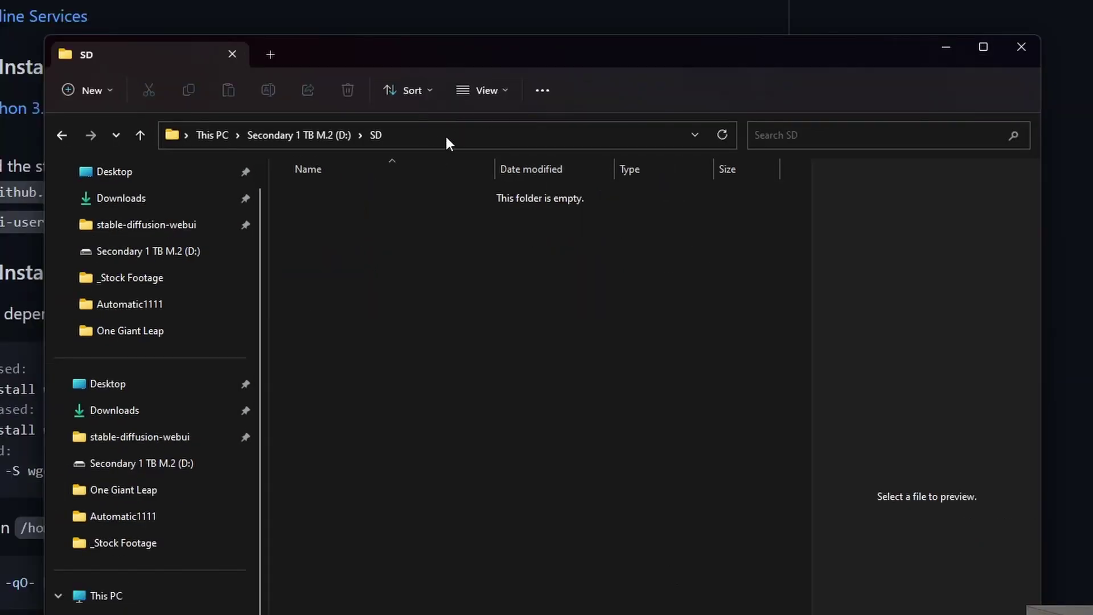
{"action": "left_click", "coordinate": [421, 135]}
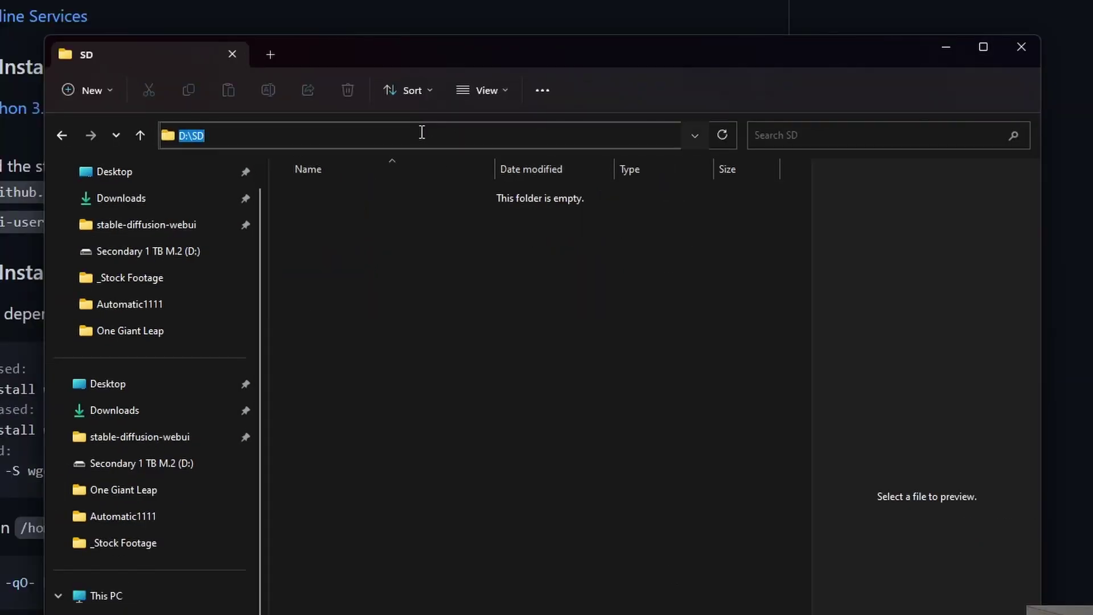
{"action": "type", "text": "cmd"}
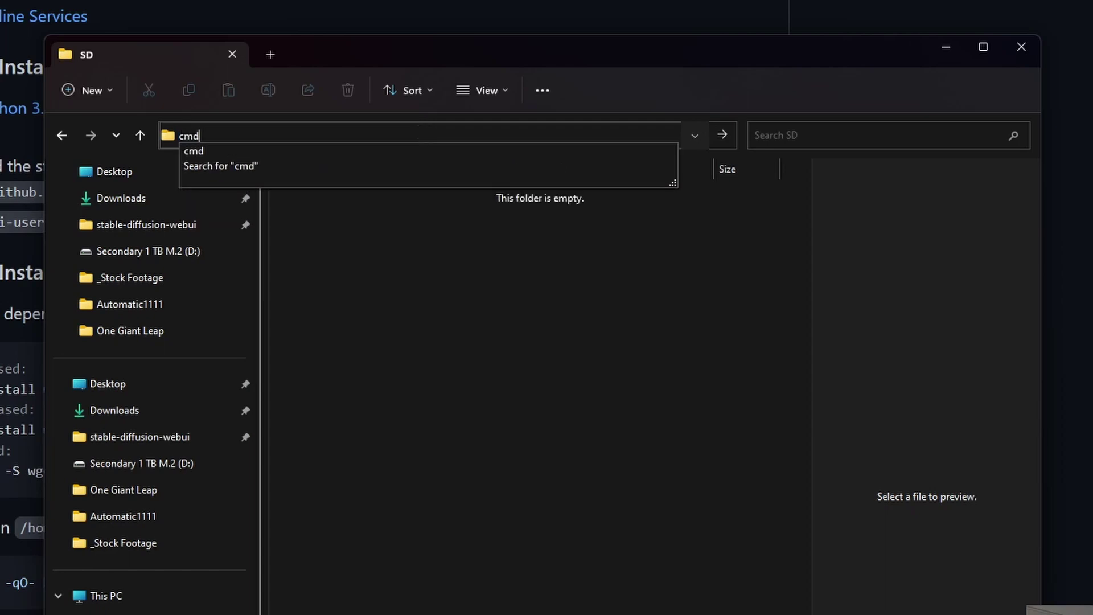
{"action": "key", "text": "Return"}
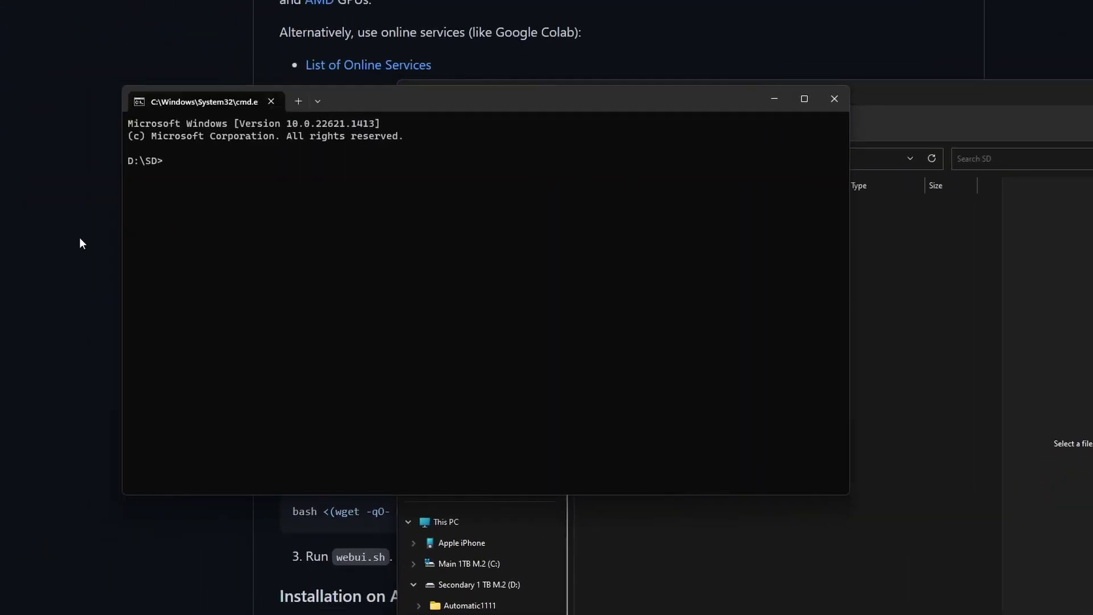
Copy the README's git clone command and run it at the D:\SD> prompt
{"action": "left_click", "coordinate": [80, 227]}
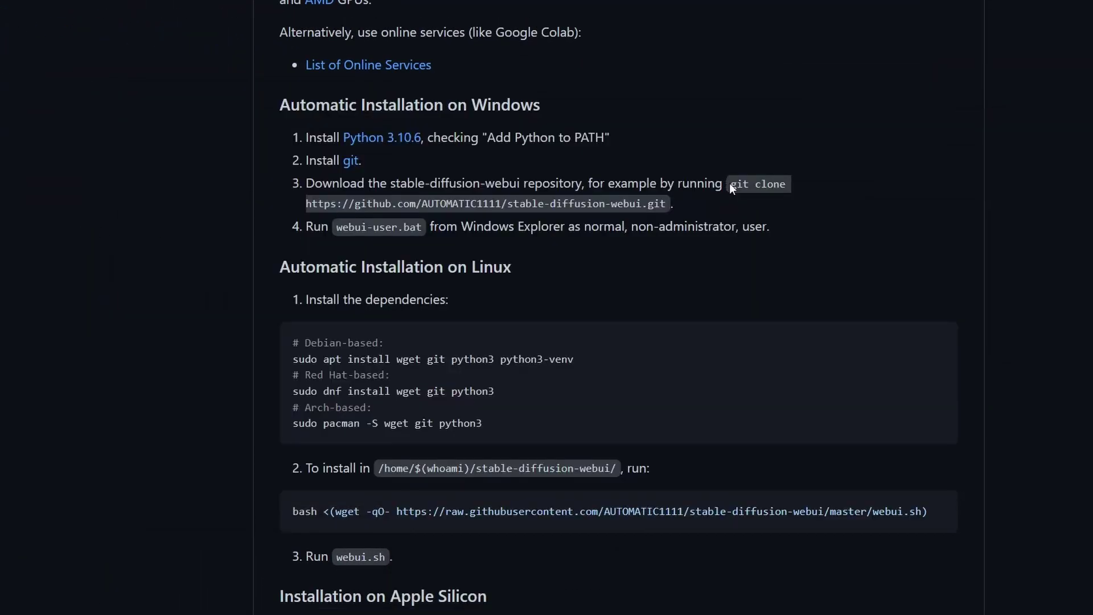
{"action": "left_click_drag", "start_coordinate": [733, 186], "coordinate": [664, 202]}
{"action": "right_click", "coordinate": [646, 200]}
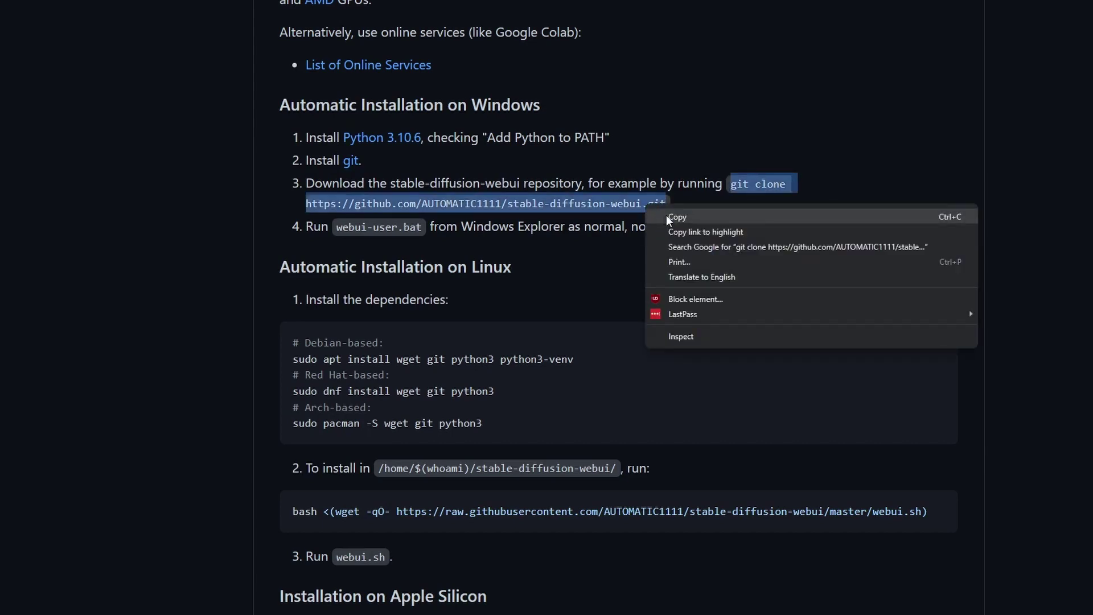
{"action": "left_click", "coordinate": [669, 220]}
{"action": "key", "text": "alt+Tab"}
{"action": "key", "text": "ctrl+v"}
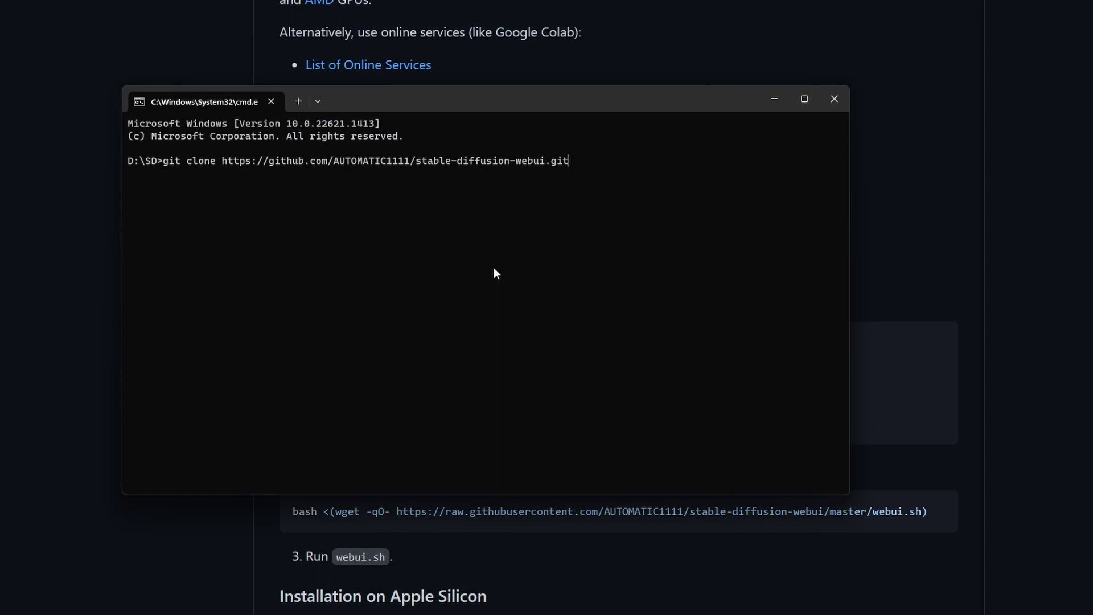
{"action": "key", "text": "Return"}
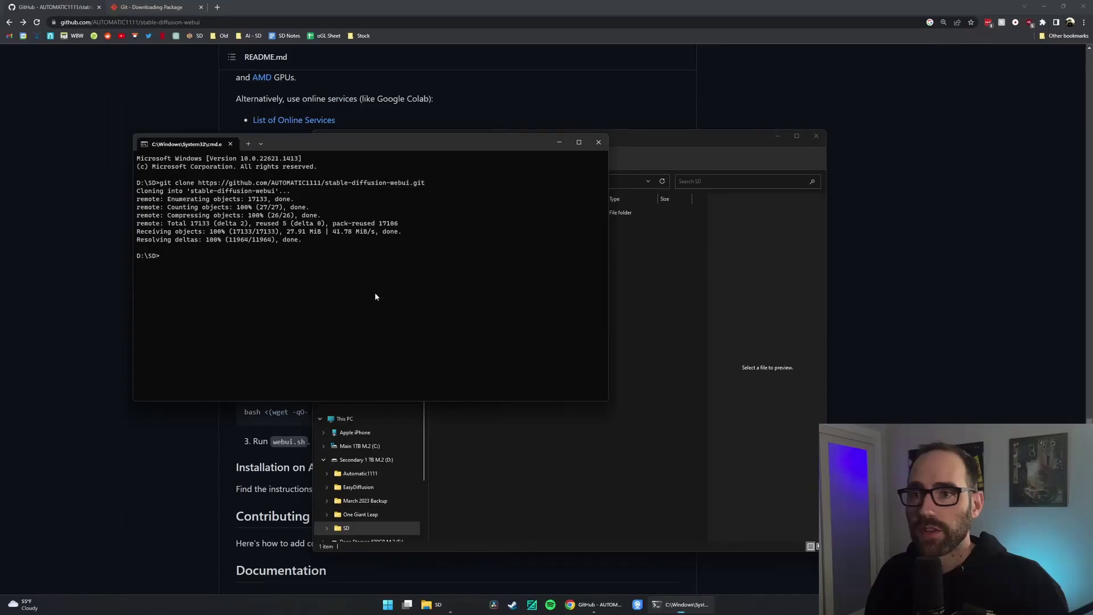
{"action": "left_click", "coordinate": [497, 439]}
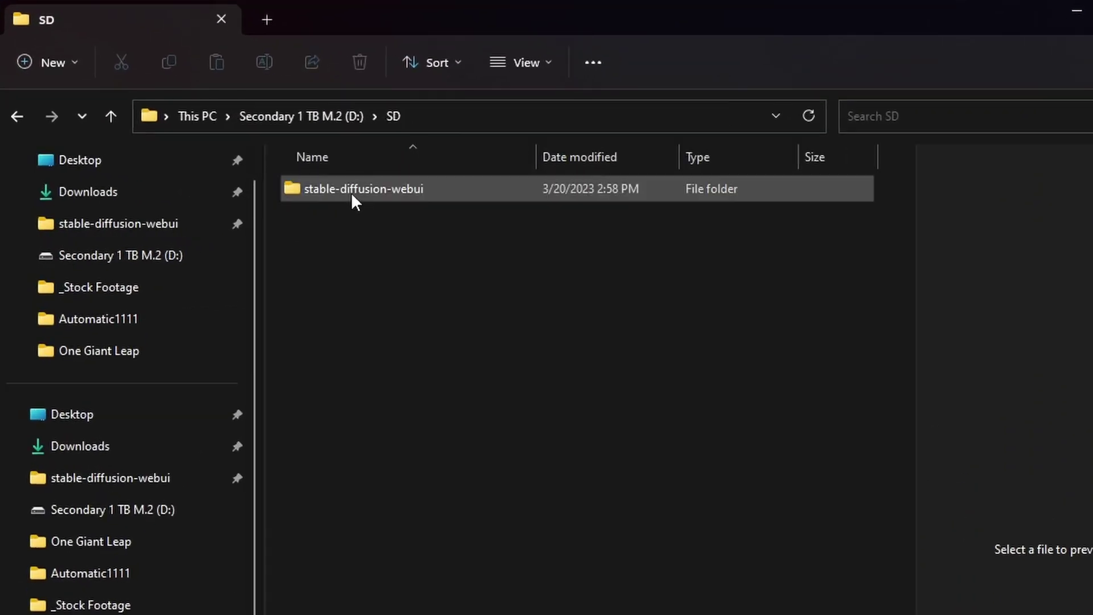
Run webui-user.bat from the stable-diffusion-webui folder to begin the first-time install
{"action": "double_click", "coordinate": [350, 193]}
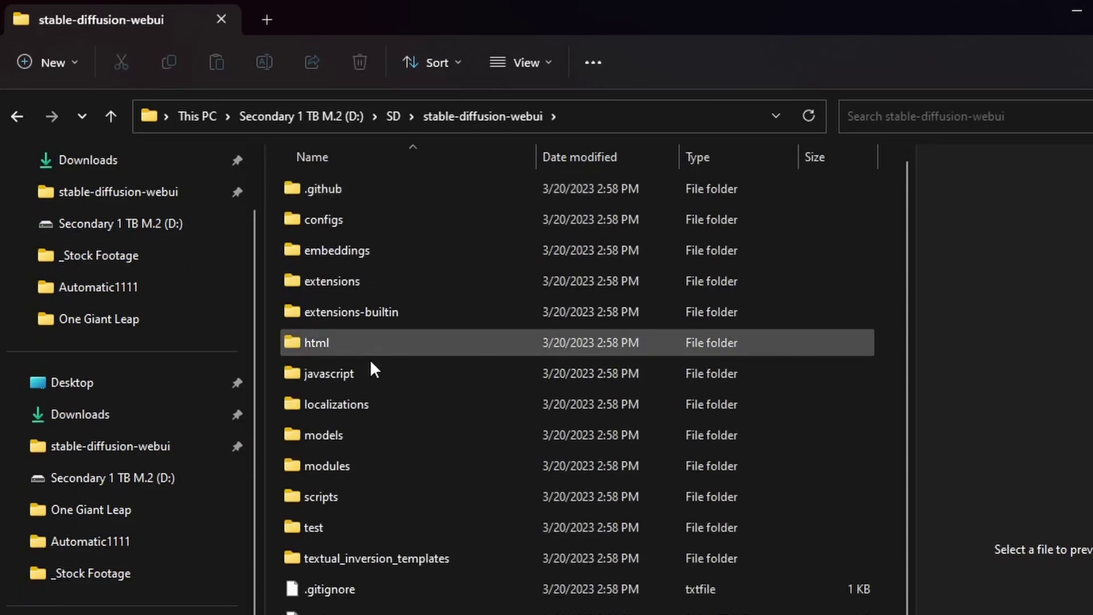
{"action": "scroll", "coordinate": [370, 359], "scroll_direction": "down", "scroll_amount": 2}
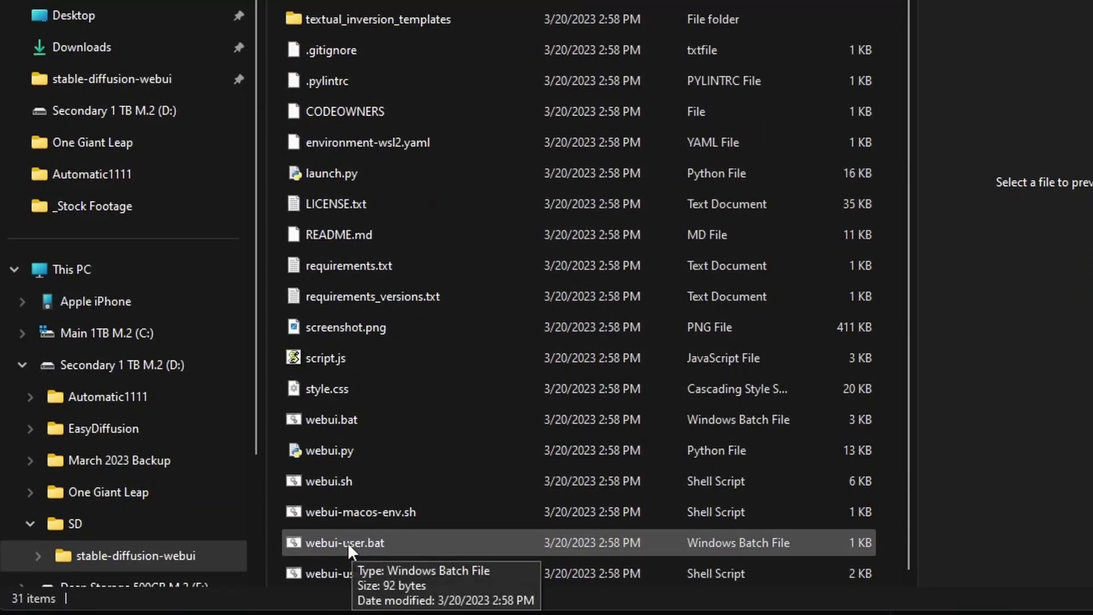
{"action": "left_click", "coordinate": [348, 542]}
{"action": "left_click", "coordinate": [347, 542]}
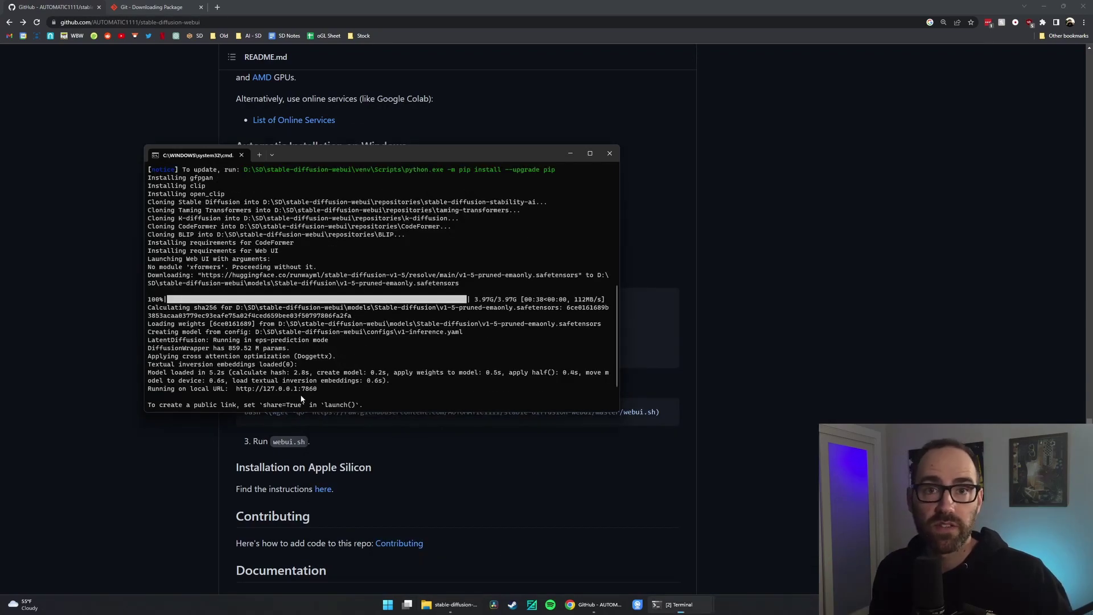
{"action": "left_click_drag", "start_coordinate": [321, 389], "coordinate": [236, 389]}
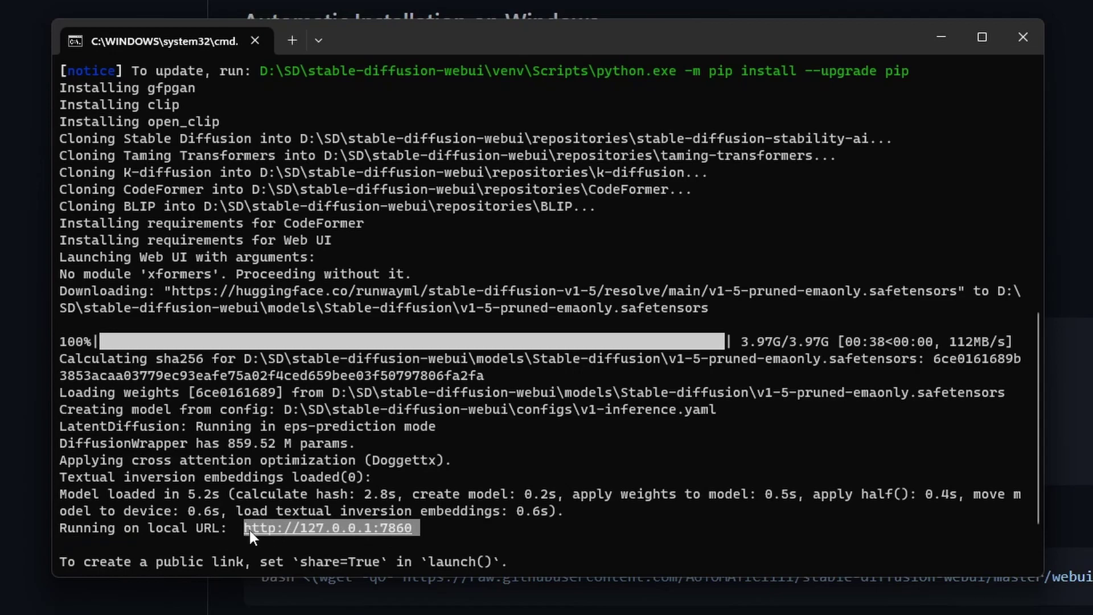
{"action": "key", "text": "ctrl+c"}
{"action": "key", "text": "alt+Tab"}
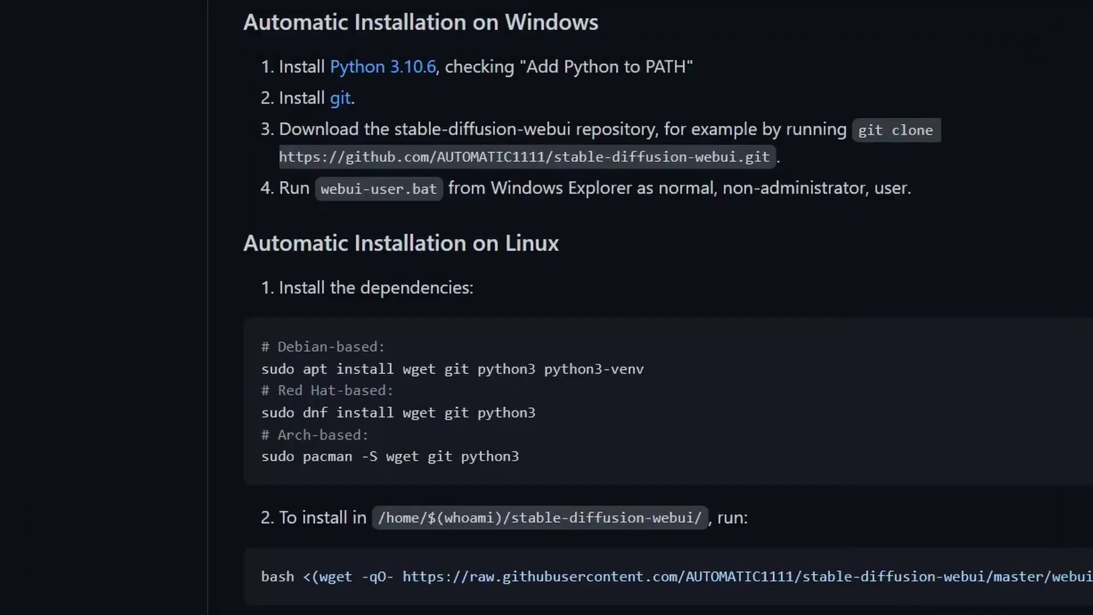
{"action": "left_click", "coordinate": [538, 15]}
{"action": "key", "text": "ctrl+v"}
{"action": "key", "text": "Return"}
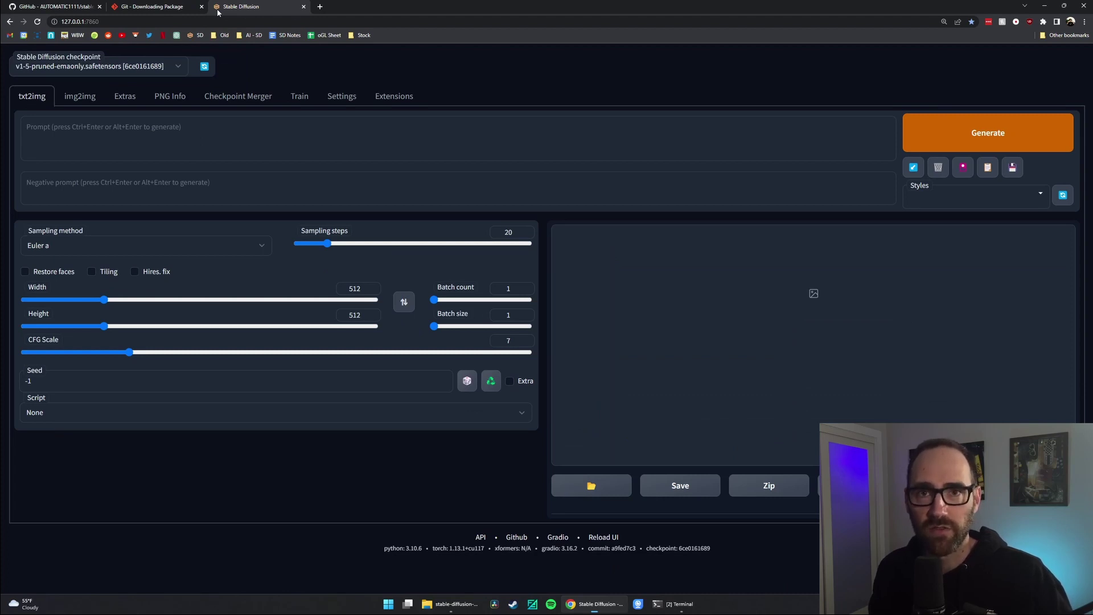
Generate a 512x512 test image from the prompt 'a dog'
{"action": "left_click", "coordinate": [219, 130]}
{"action": "type", "text": "a"}
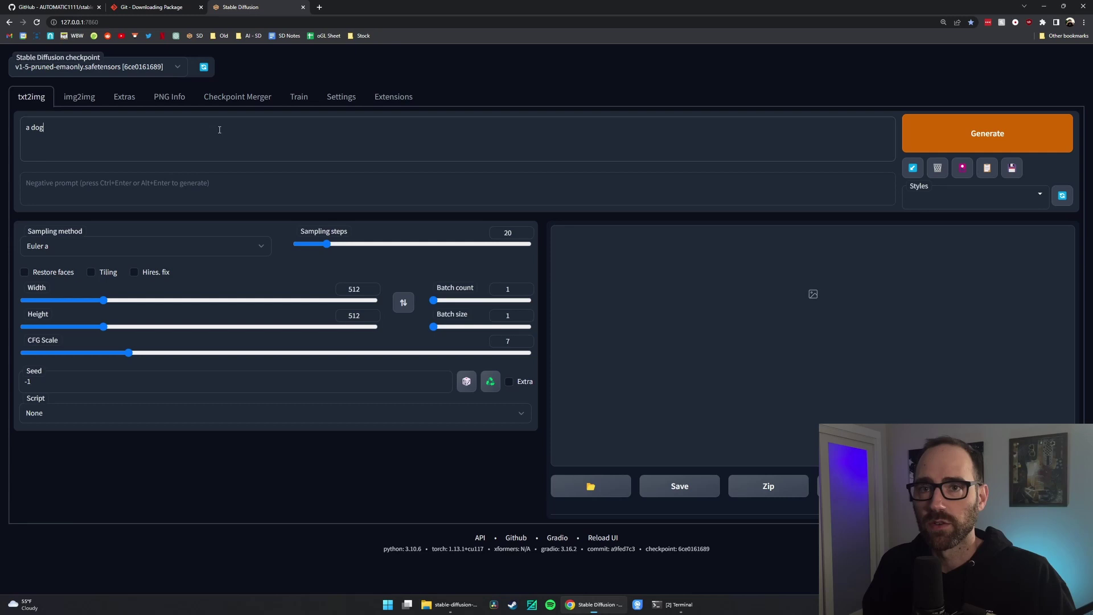
{"action": "type", "text": " dog"}
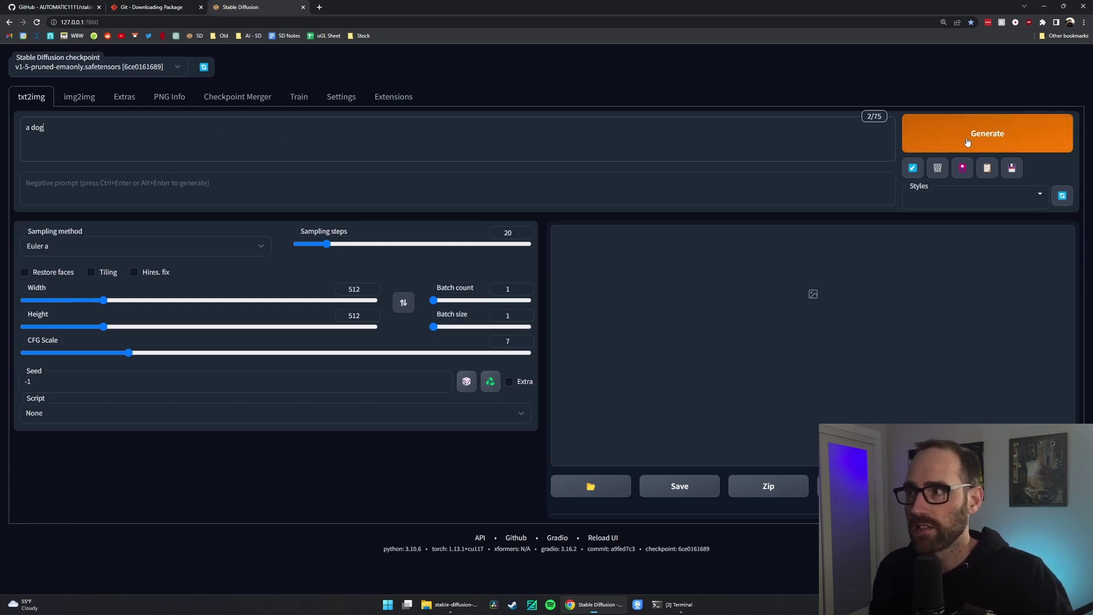
{"action": "left_click", "coordinate": [967, 142]}
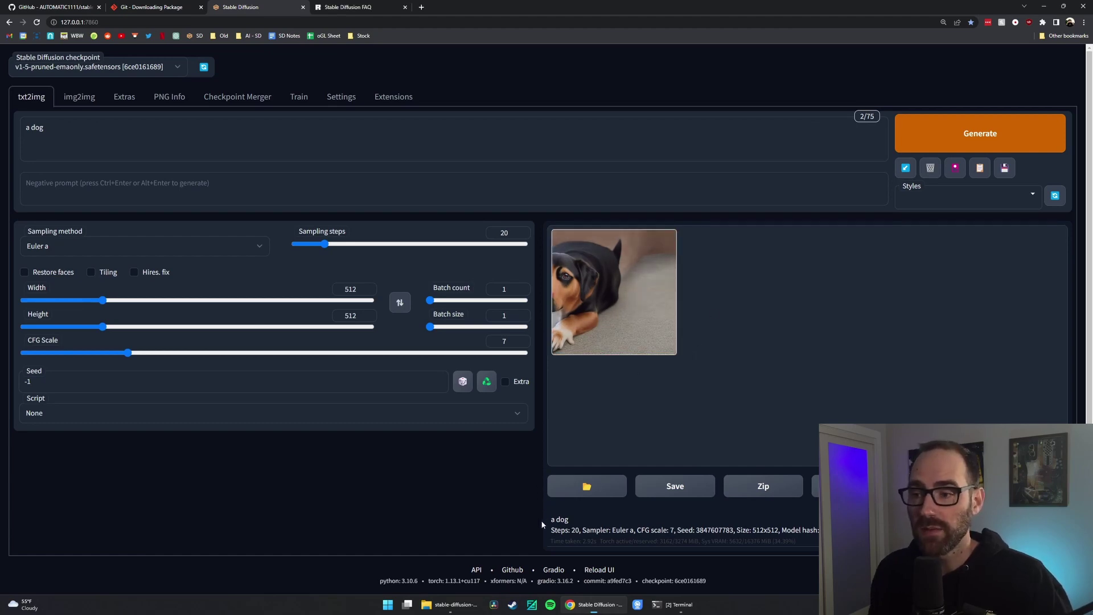
{"action": "left_click_drag", "start_coordinate": [543, 522], "coordinate": [814, 540]}
{"action": "left_click", "coordinate": [727, 338]}
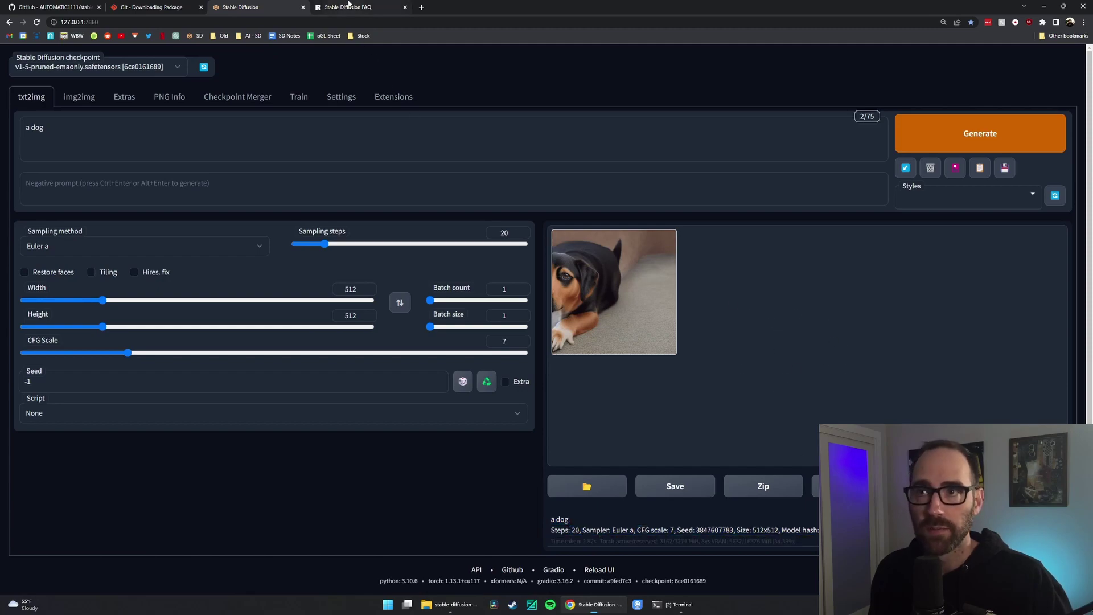
Scroll the Stable Diffusion FAQ to the 'What is a flag' section
{"action": "left_click", "coordinate": [348, 6]}
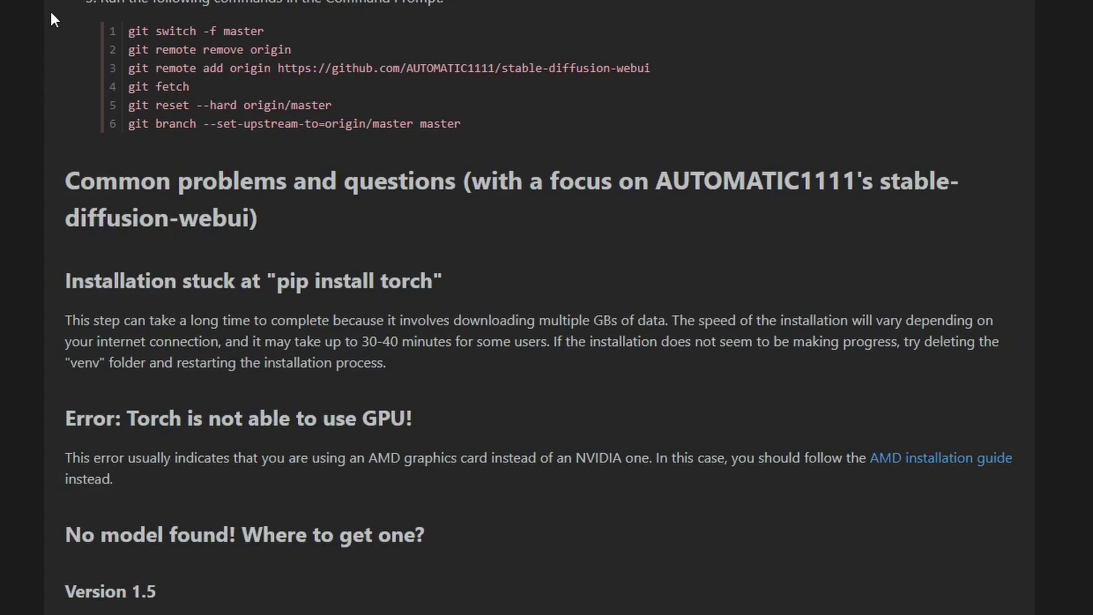
{"action": "scroll", "coordinate": [547, 308], "scroll_direction": "up", "scroll_amount": 3}
{"action": "scroll", "coordinate": [547, 308], "scroll_direction": "down", "scroll_amount": 10}
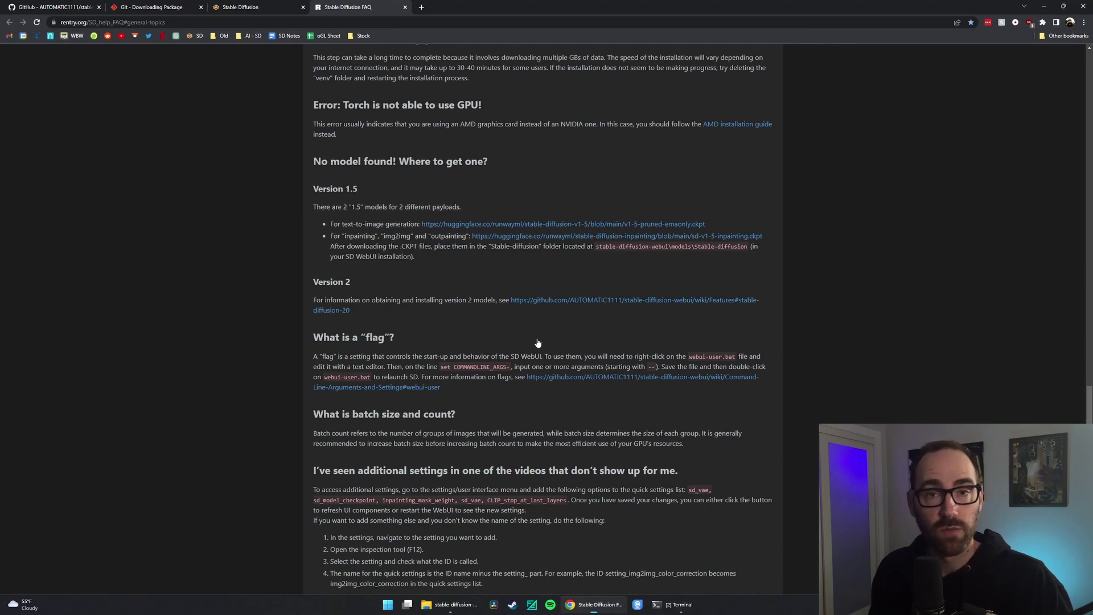
Close the web UI tab and bring the server's Command Prompt forward
{"action": "left_click", "coordinate": [301, 10]}
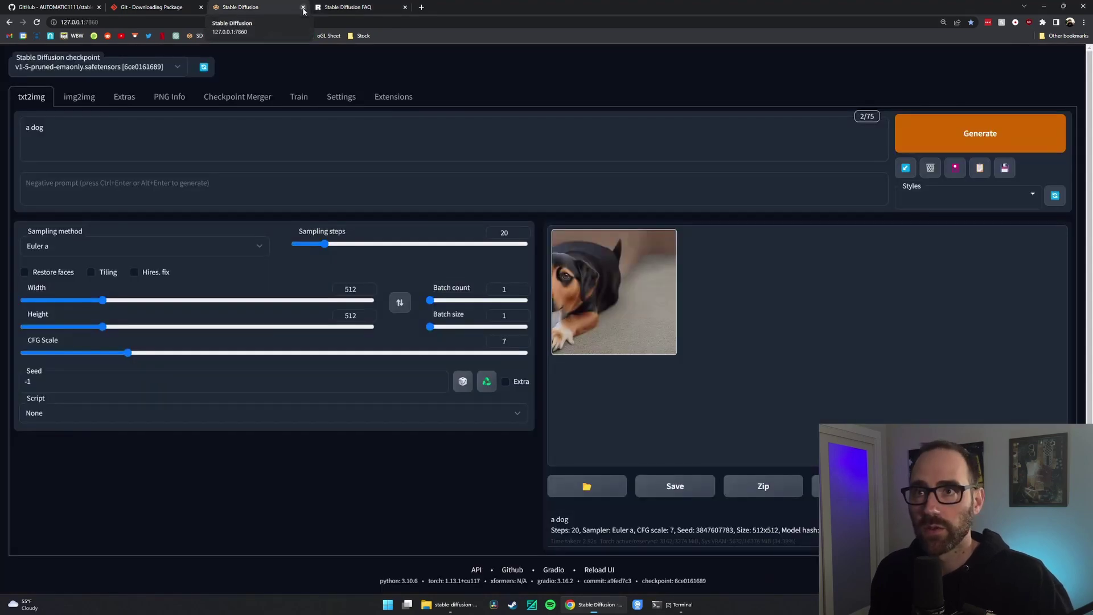
{"action": "left_click", "coordinate": [303, 8]}
{"action": "mouse_move", "coordinate": [676, 604]}
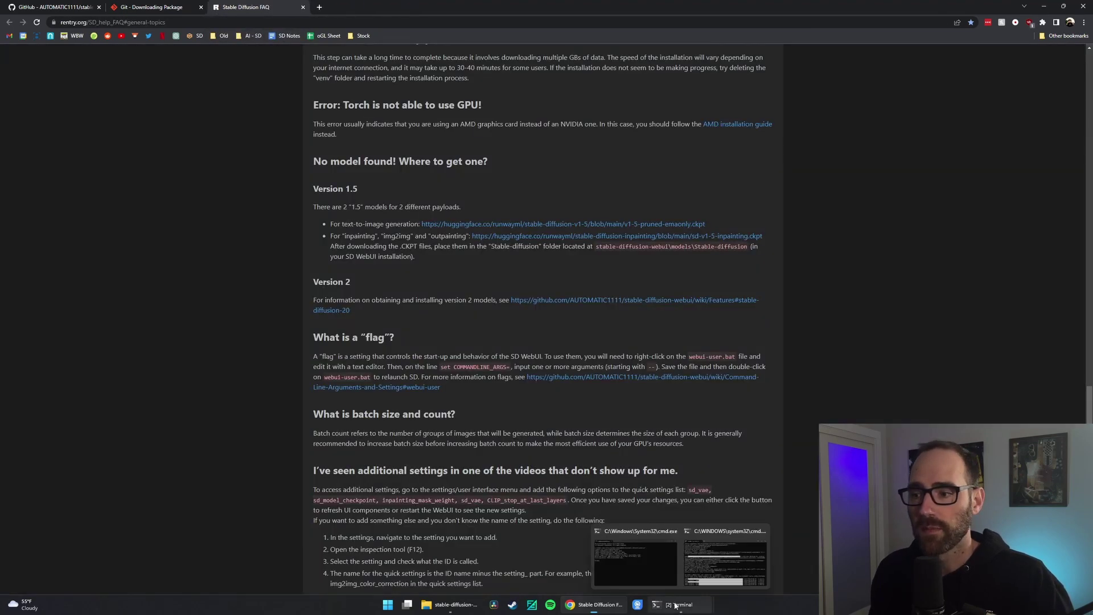
{"action": "left_click", "coordinate": [725, 562]}
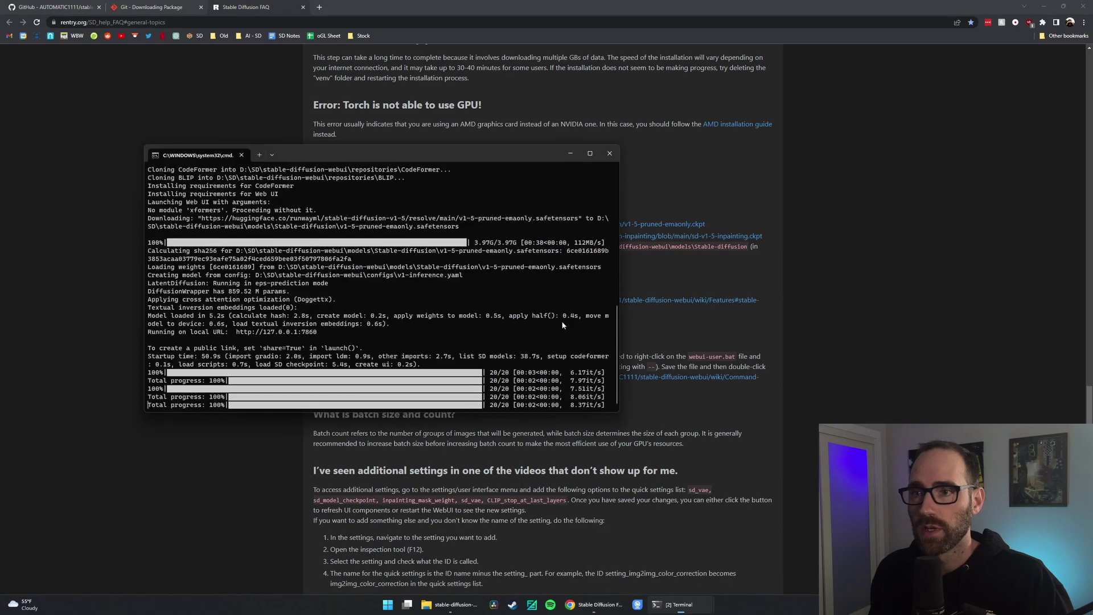
Close the running web UI window and open webui-user.bat in Notepad through Show more options > Edit
{"action": "left_click", "coordinate": [609, 156]}
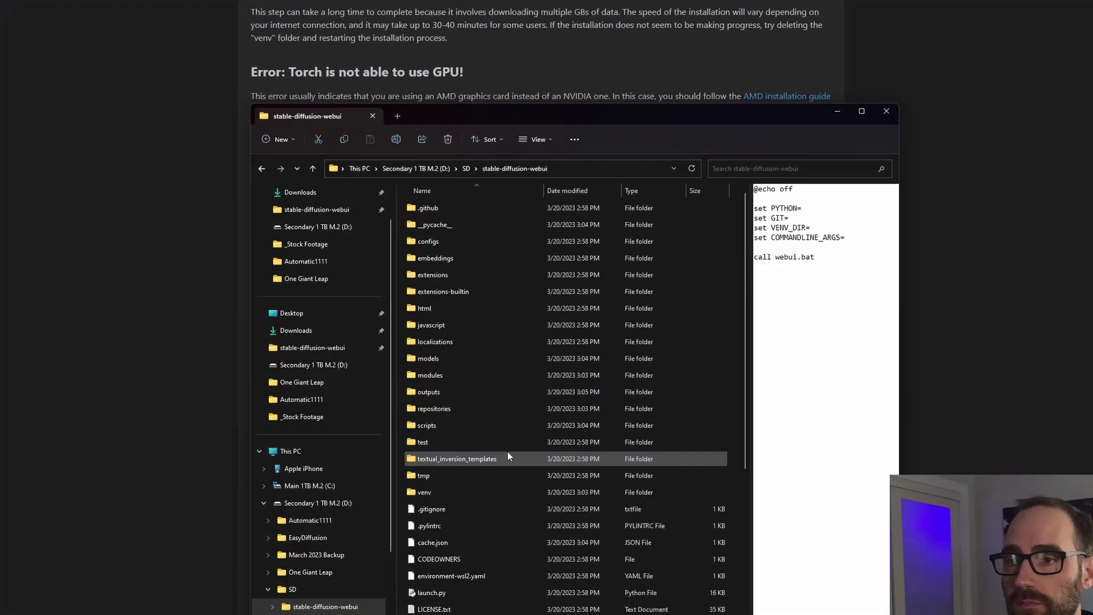
{"action": "scroll", "coordinate": [570, 387], "scroll_direction": "down", "scroll_amount": 3}
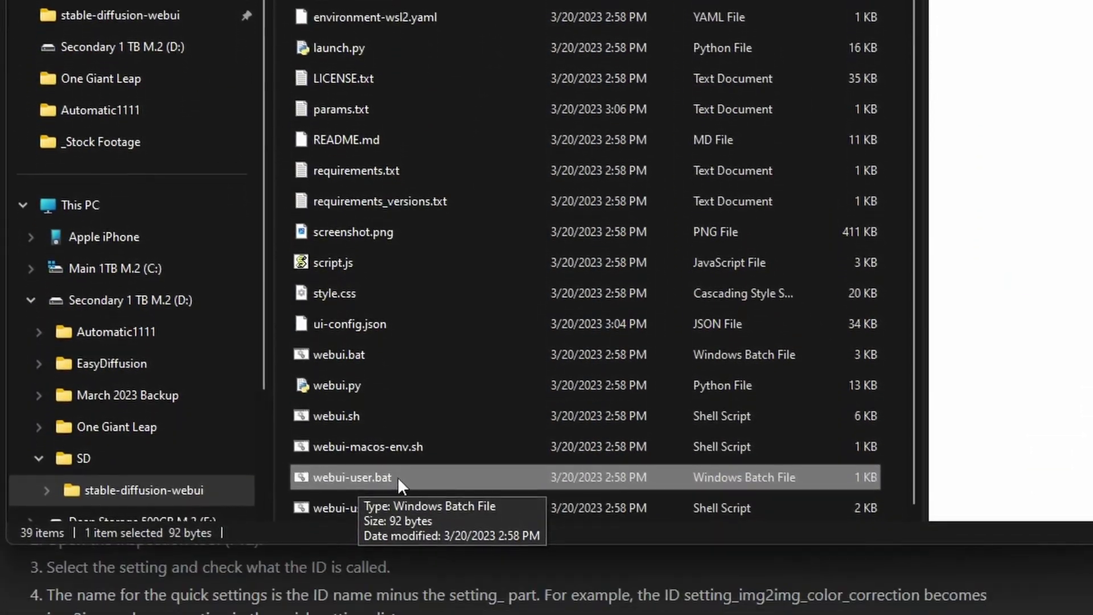
{"action": "right_click", "coordinate": [400, 476]}
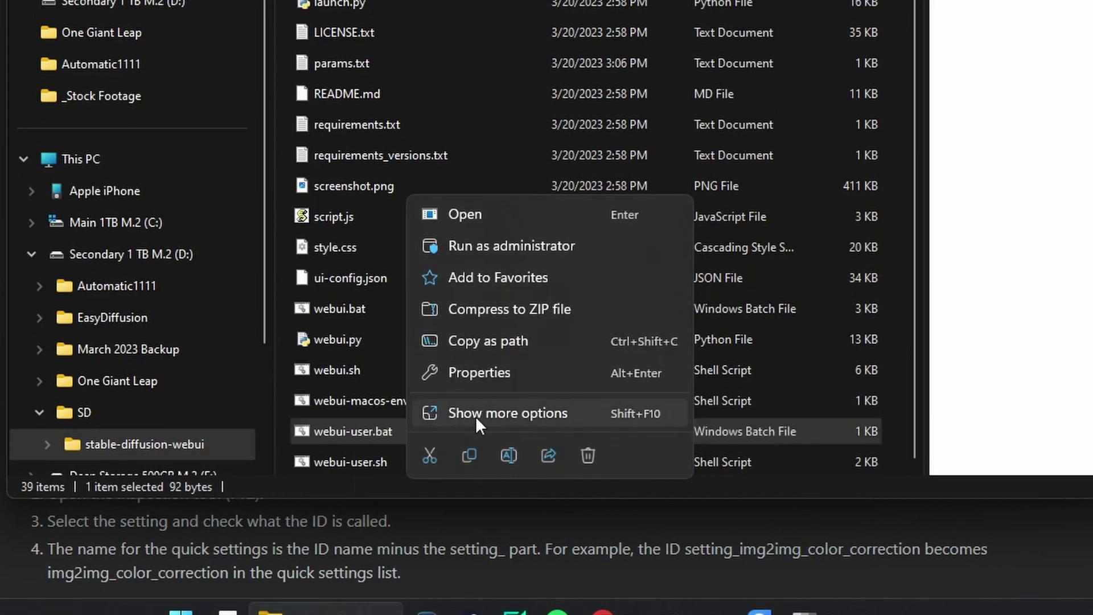
{"action": "left_click", "coordinate": [480, 415]}
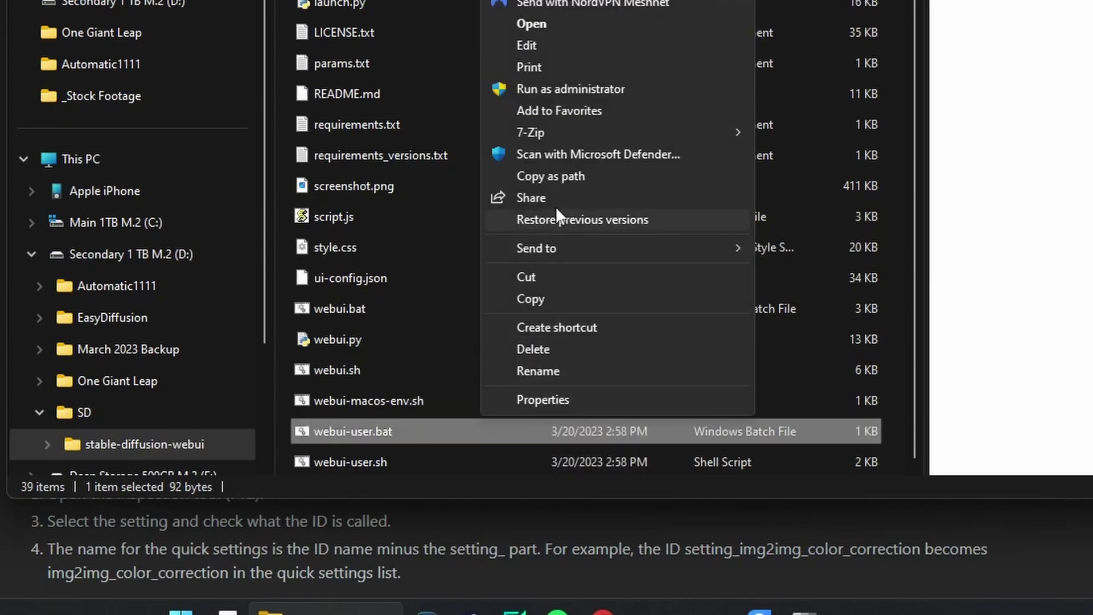
{"action": "left_click", "coordinate": [551, 45]}
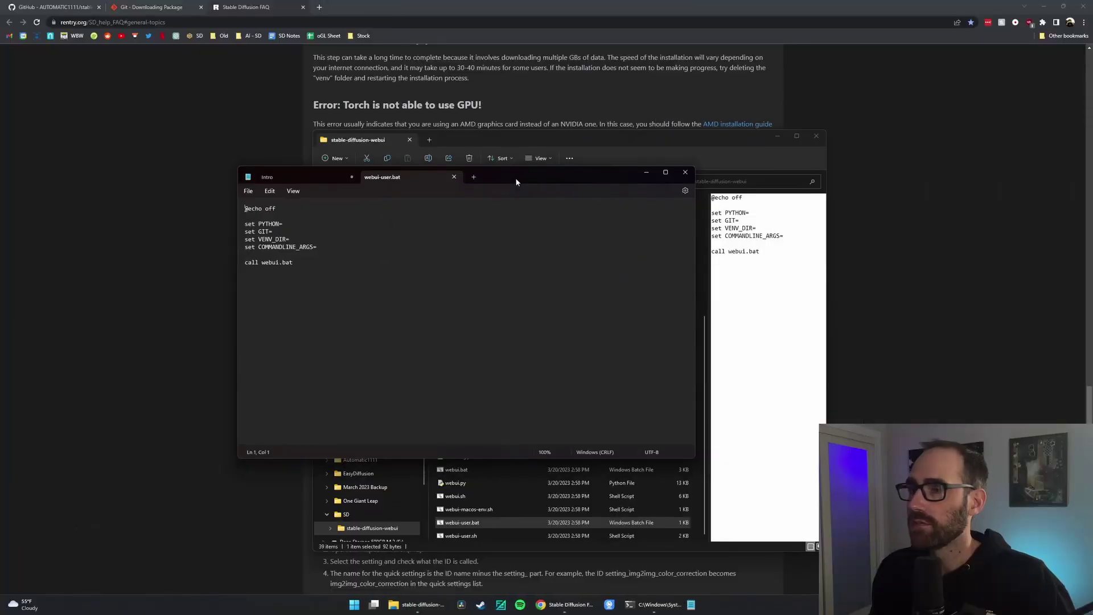
{"action": "left_click_drag", "start_coordinate": [517, 183], "coordinate": [534, 212]}
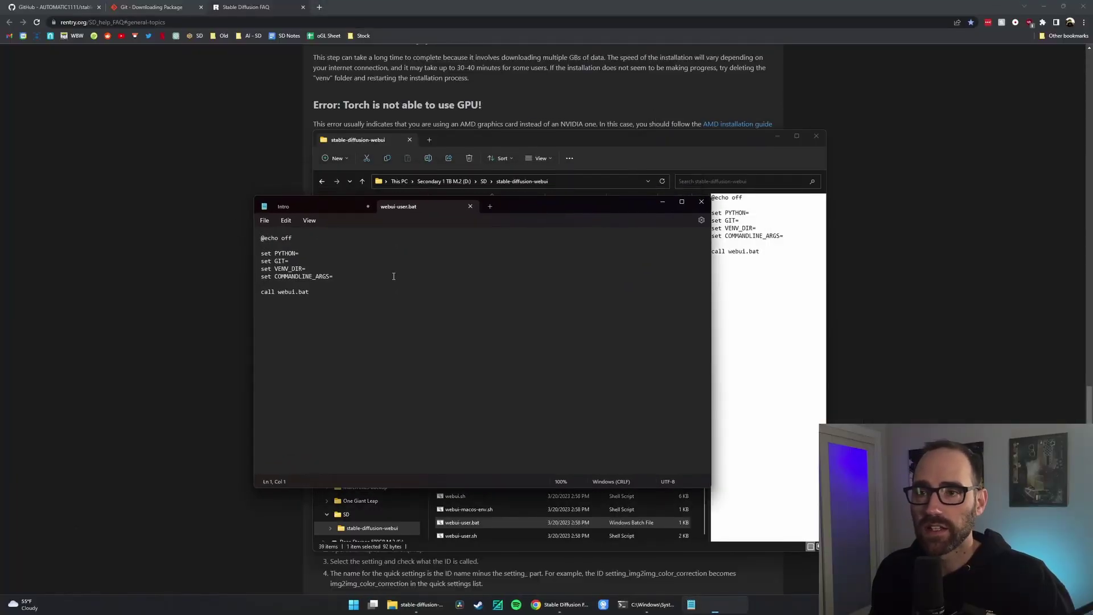
{"action": "left_click", "coordinate": [356, 277]}
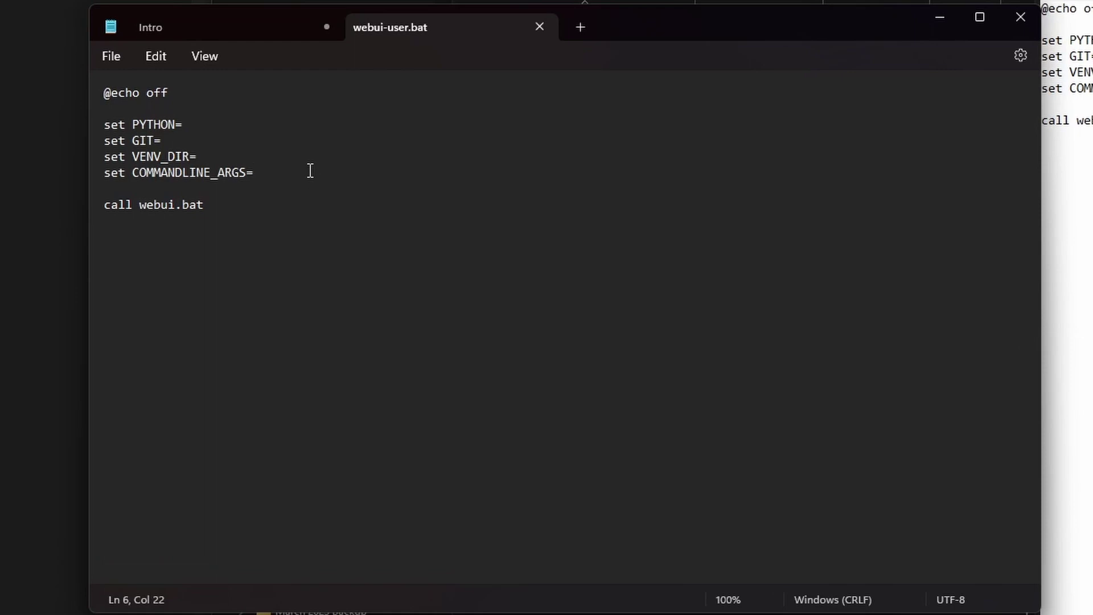
{"action": "type", "text": "--xformers"}
{"action": "key", "text": "Return"}
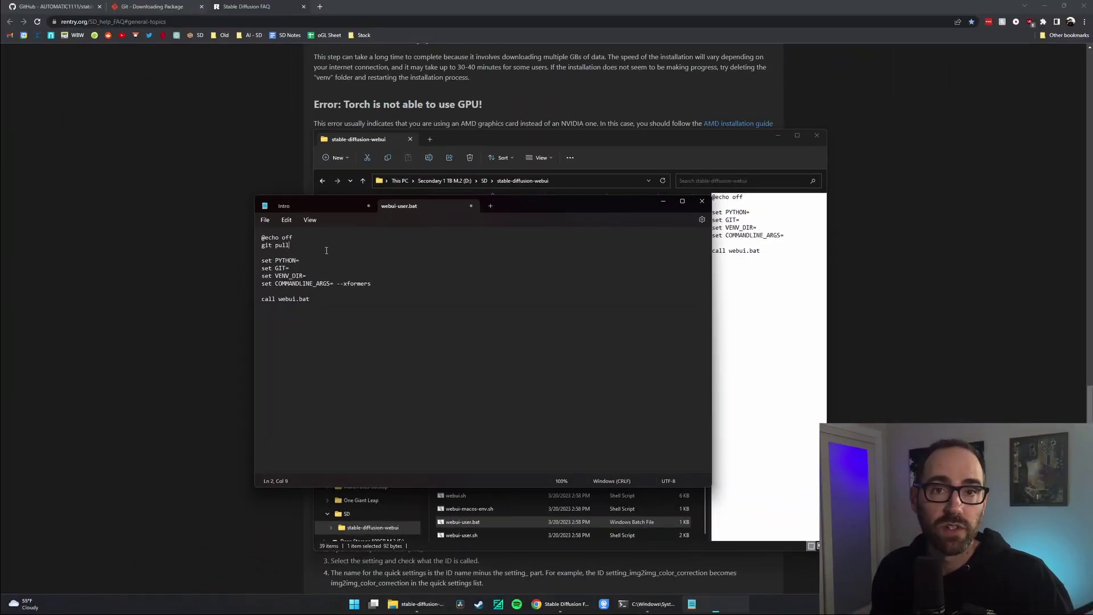
Save webui-user.bat and close Notepad
{"action": "left_click", "coordinate": [262, 220]}
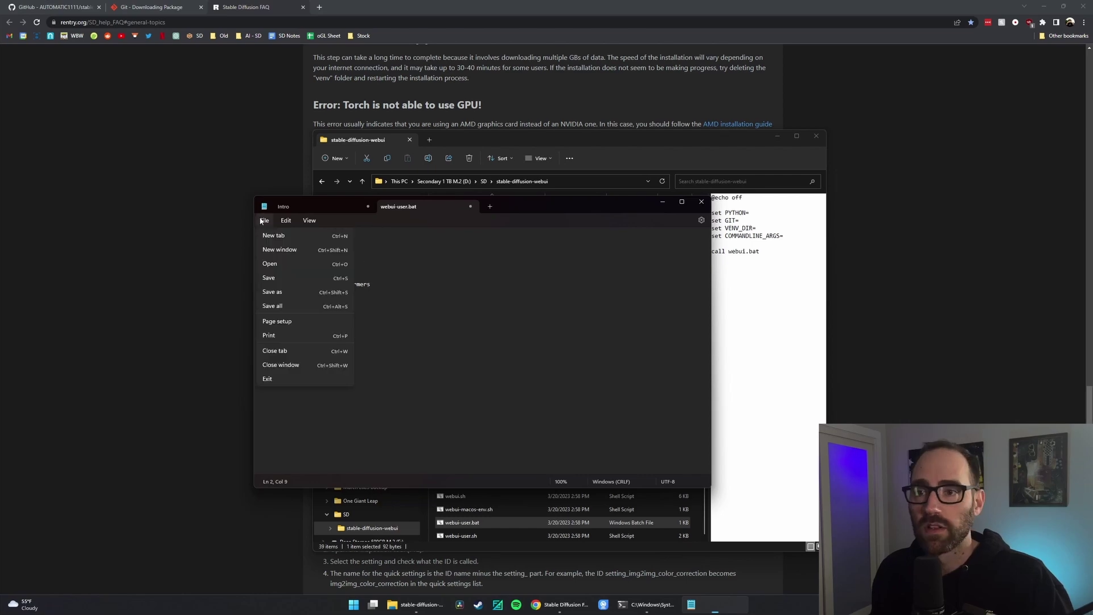
{"action": "left_click", "coordinate": [279, 276]}
{"action": "key", "text": "alt+F4"}
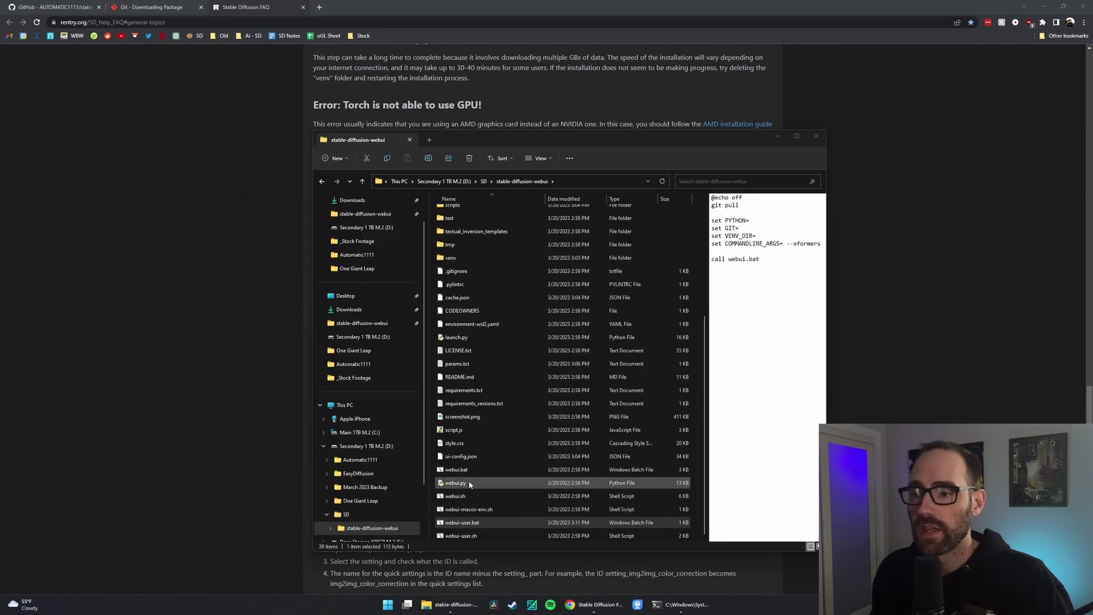
Relaunch webui-user.bat and highlight the FAQ's --no-half flag for 16xx cards
{"action": "double_click", "coordinate": [462, 523]}
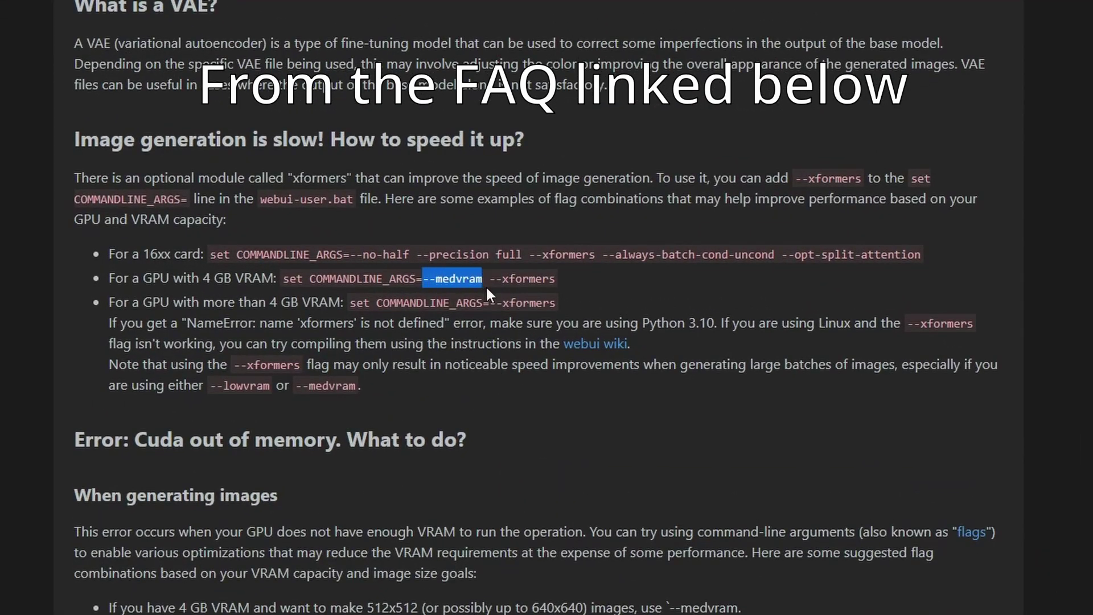
{"action": "left_click", "coordinate": [404, 219]}
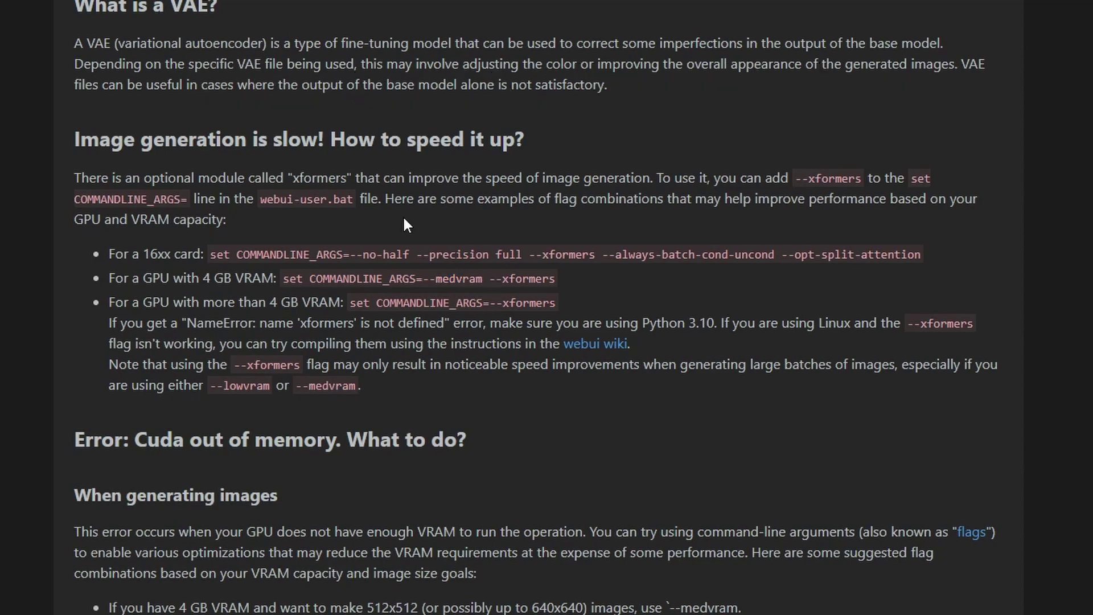
{"action": "left_click_drag", "start_coordinate": [351, 255], "coordinate": [404, 254]}
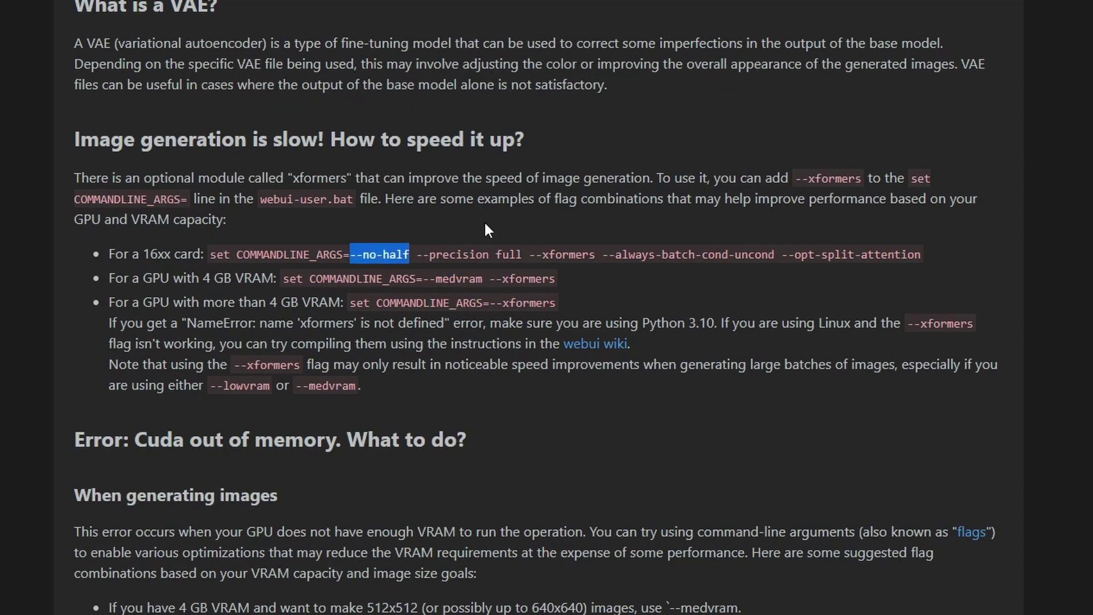
Highlight the --precision full --no-half --medvram flags further down the FAQ
{"action": "scroll", "coordinate": [484, 228], "scroll_direction": "down", "scroll_amount": 15}
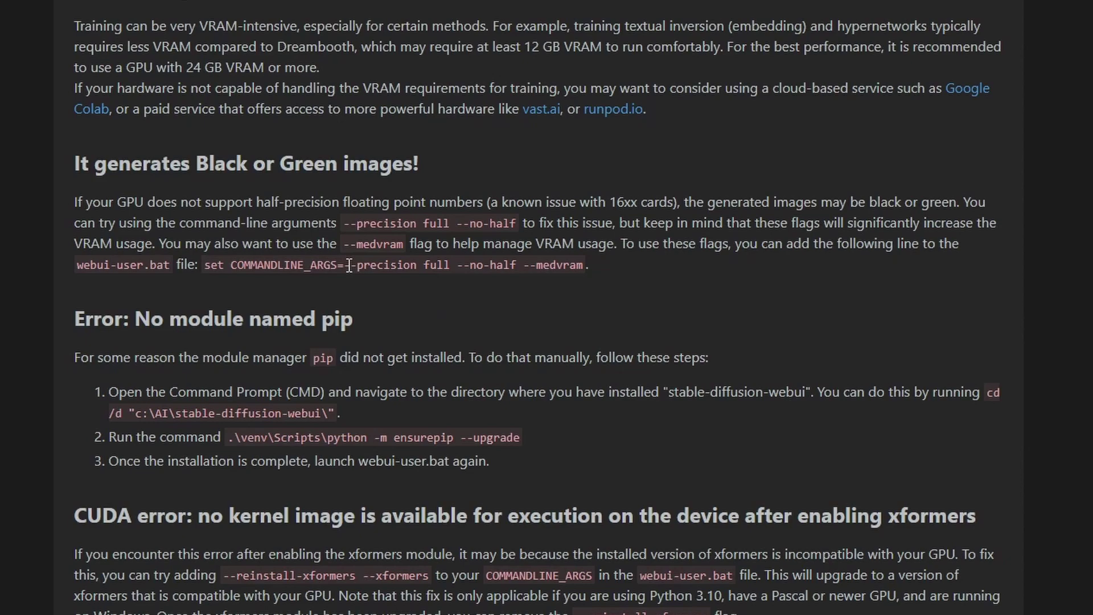
{"action": "left_click_drag", "start_coordinate": [346, 266], "coordinate": [588, 266]}
{"action": "left_click", "coordinate": [614, 265]}
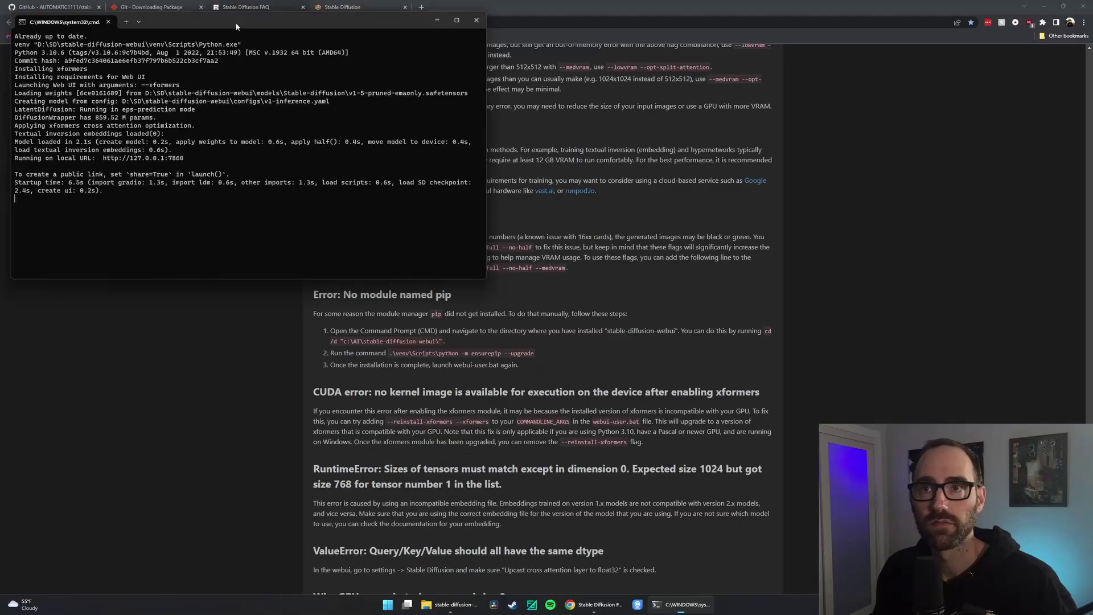
Move the Command Prompt window to the screen centre, showing the web UI serving at 127.0.0.1:7860
{"action": "left_click_drag", "start_coordinate": [231, 16], "coordinate": [357, 182]}
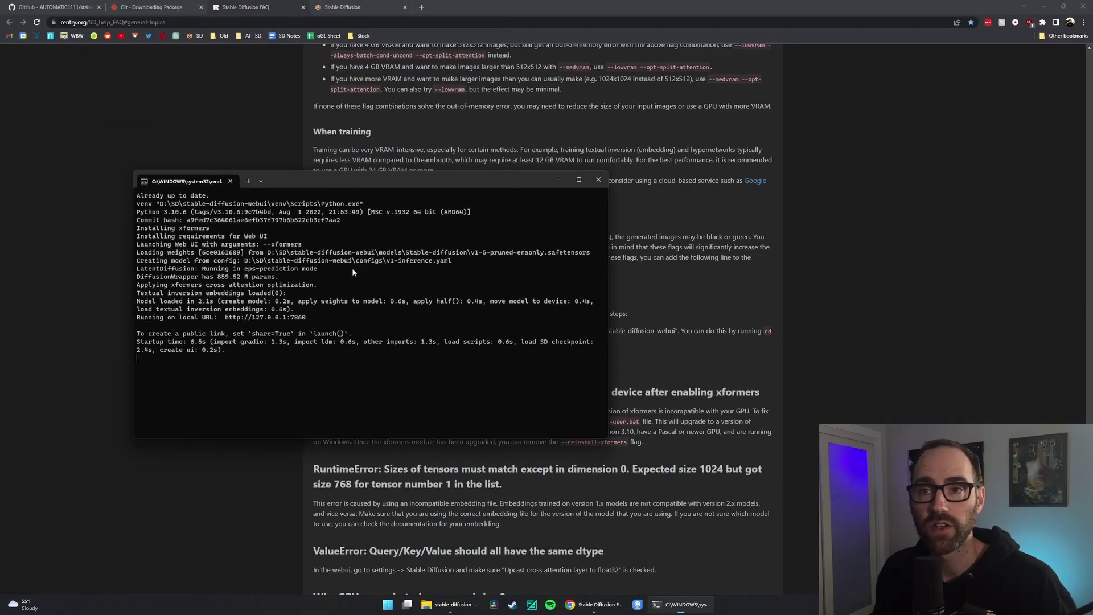